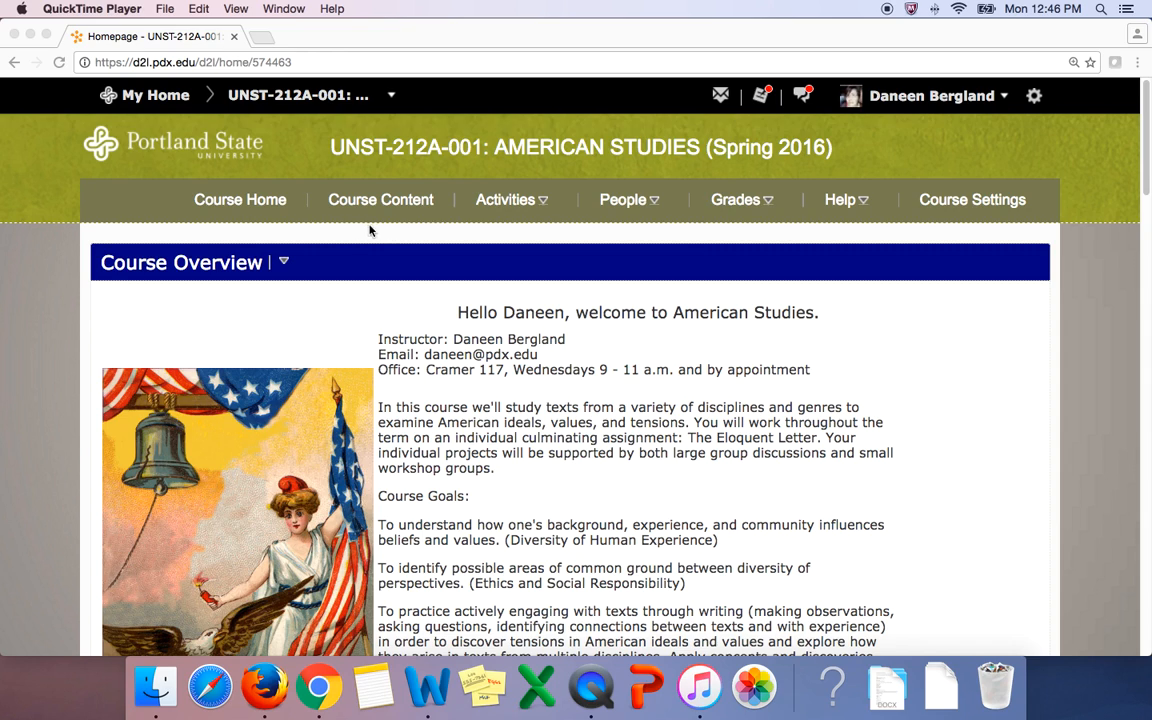
Open the course's Checklists page, followed by the Course Content table of contents
left_click(545, 204)
left_click(545, 202)
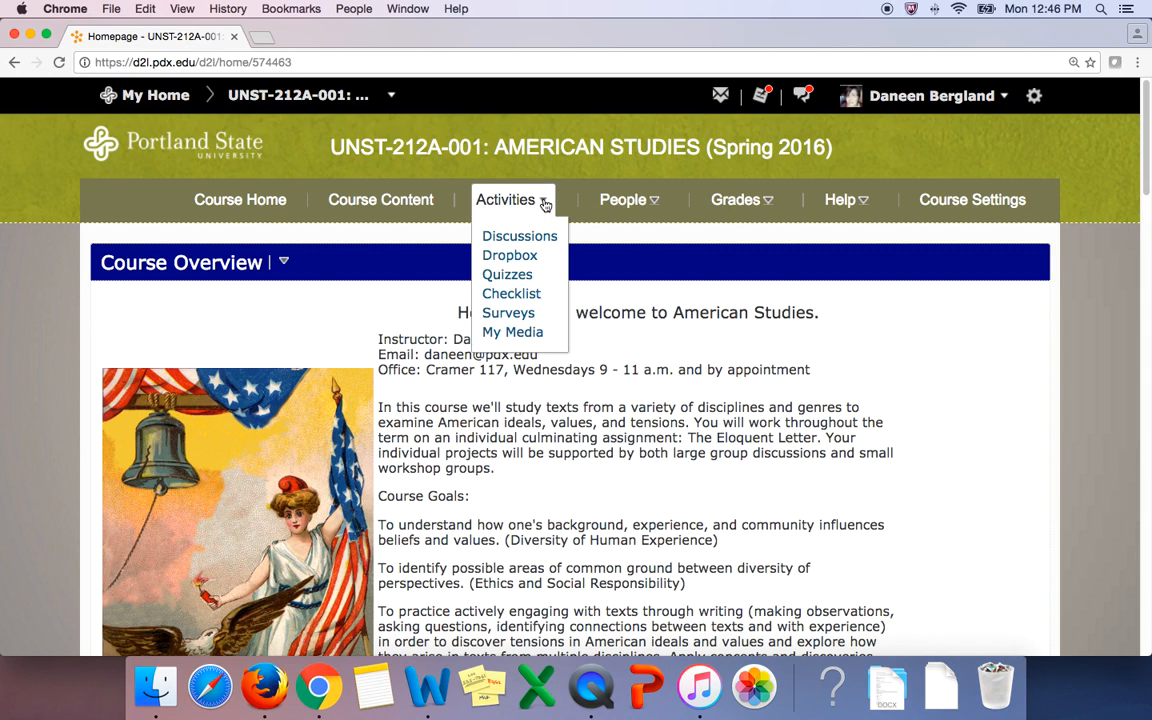
left_click(527, 296)
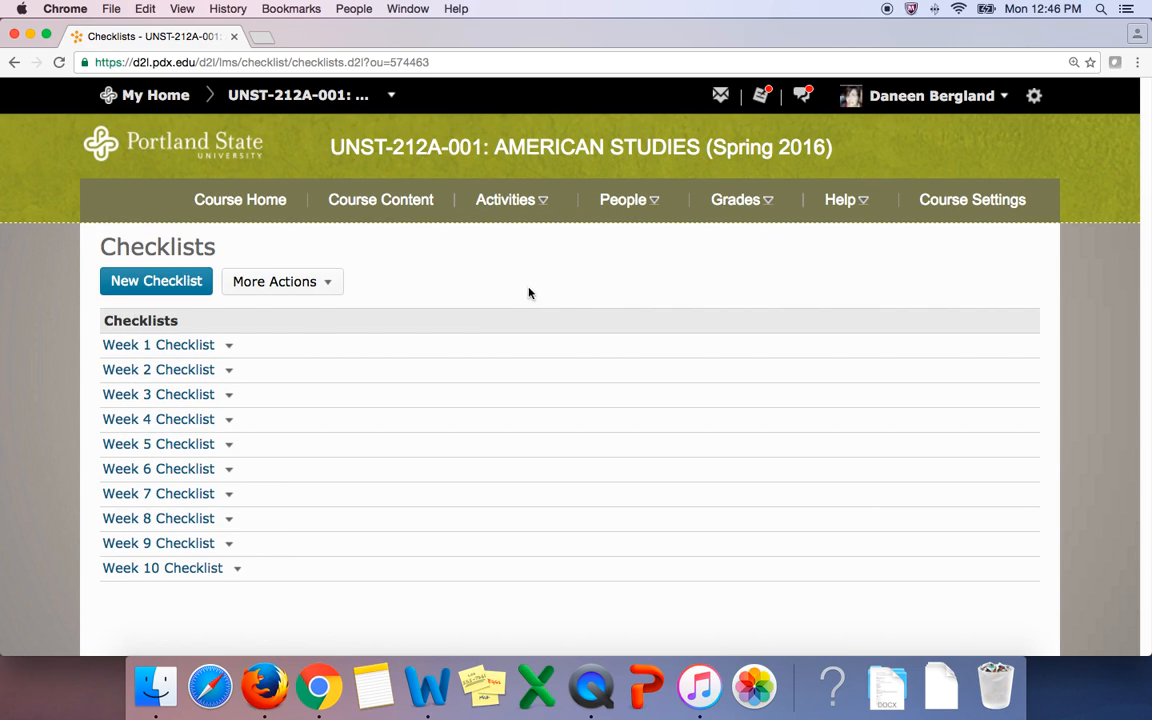
left_click(407, 205)
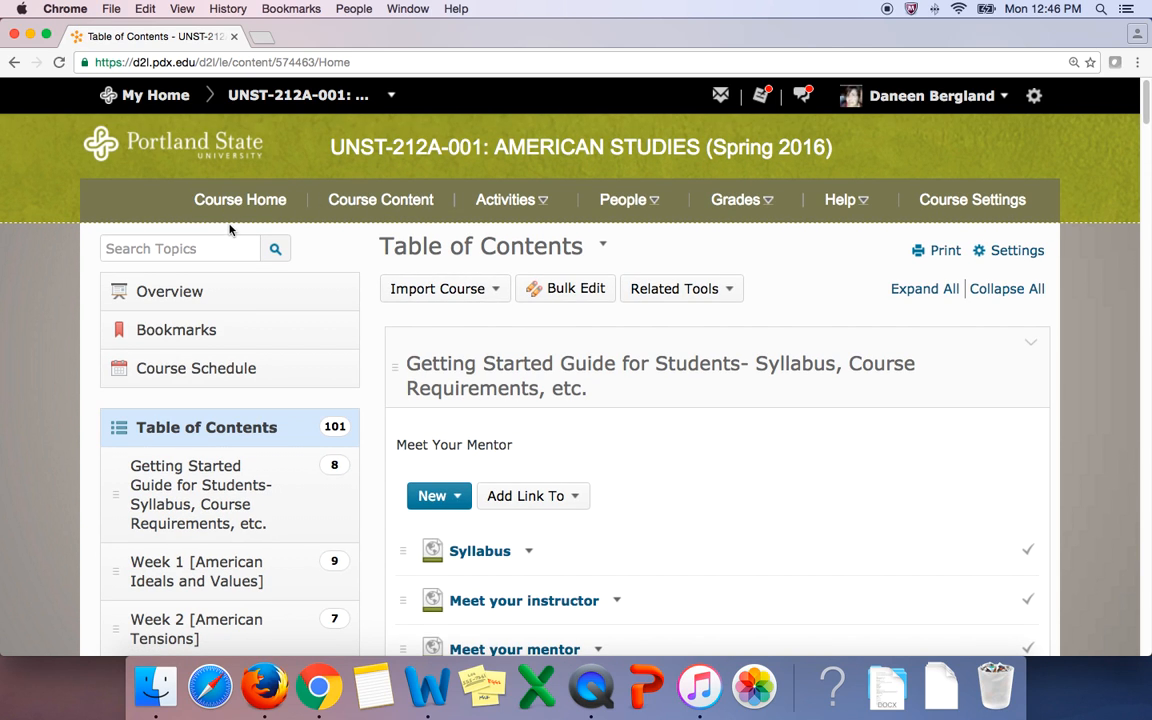
Return to the course home page and look over its Course Overview, News and Weekly Checklists sections
left_click(244, 198)
scroll(923, 339, "down", 5)
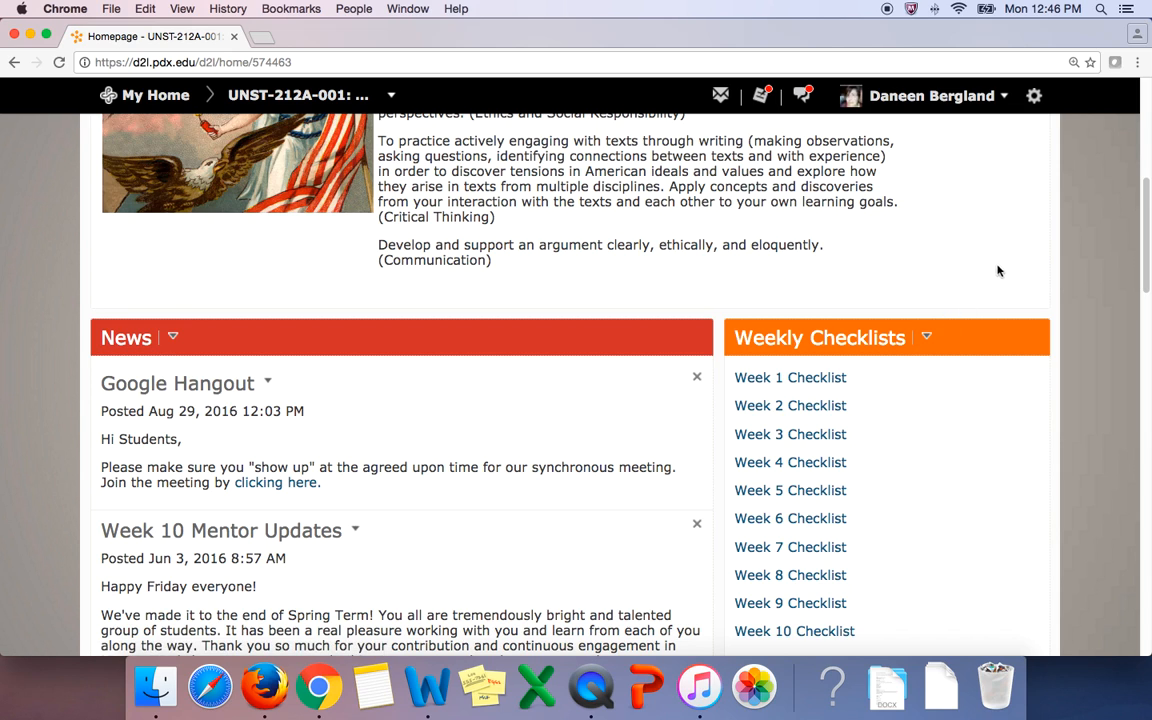
scroll(987, 258, "down", 1)
scroll(989, 261, "down", 1)
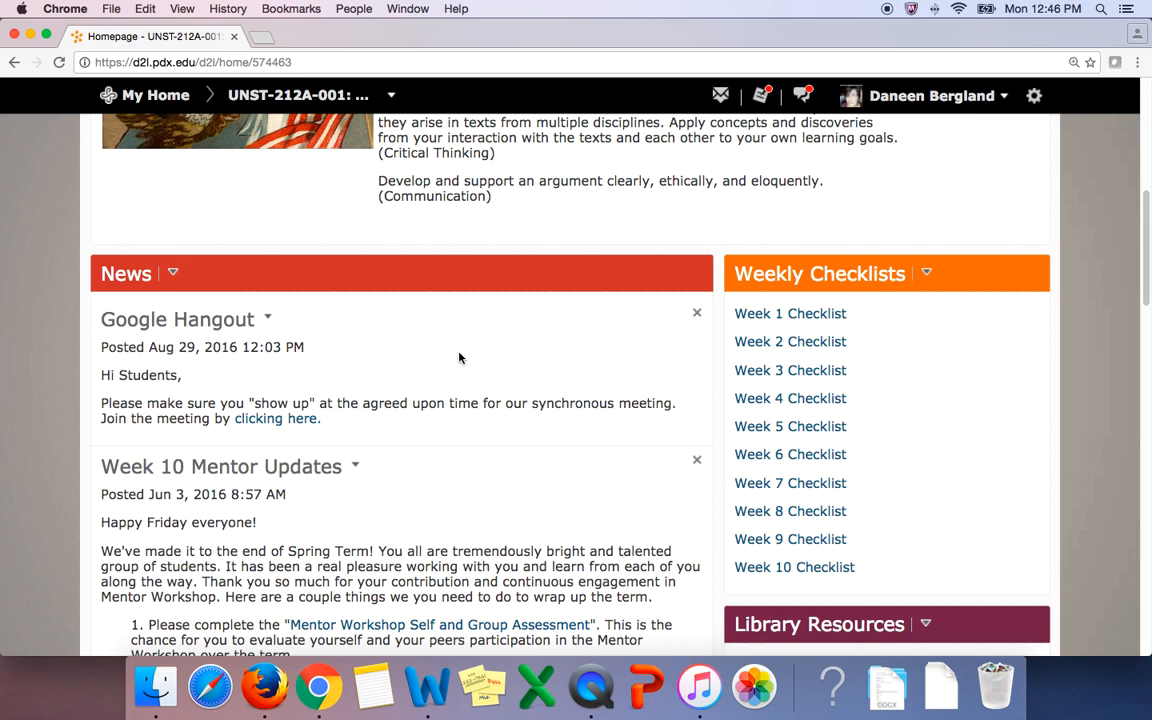
scroll(411, 393, "down", 1)
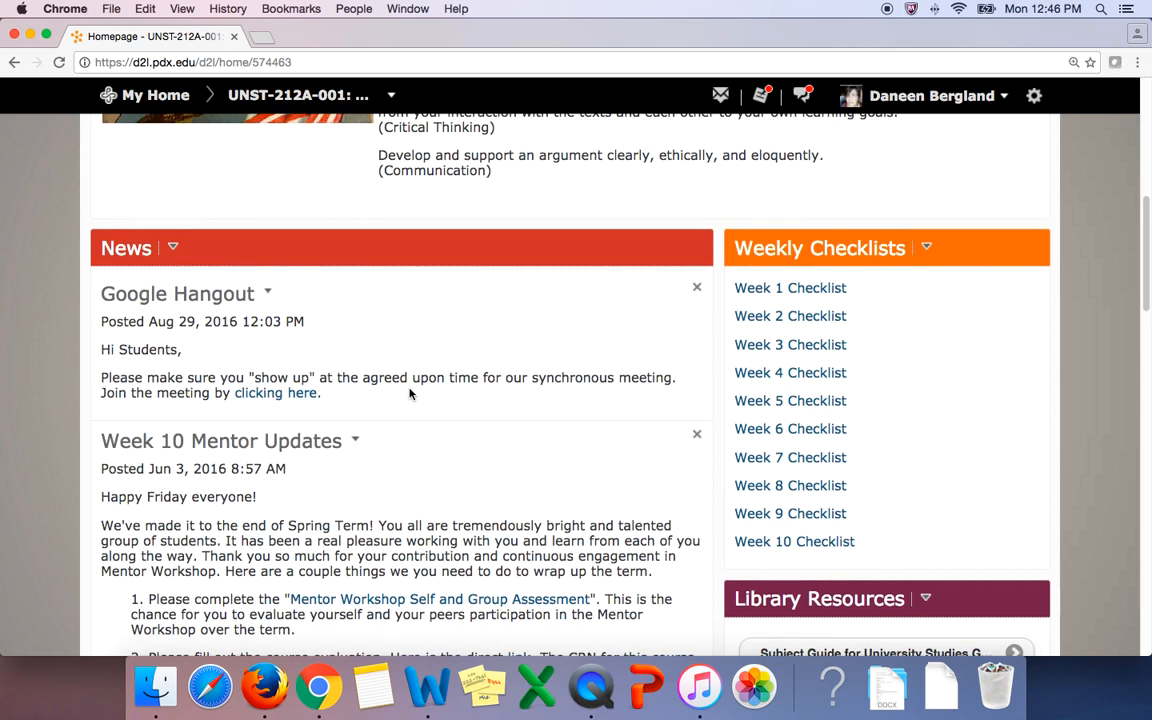
scroll(320, 375, "up", 3)
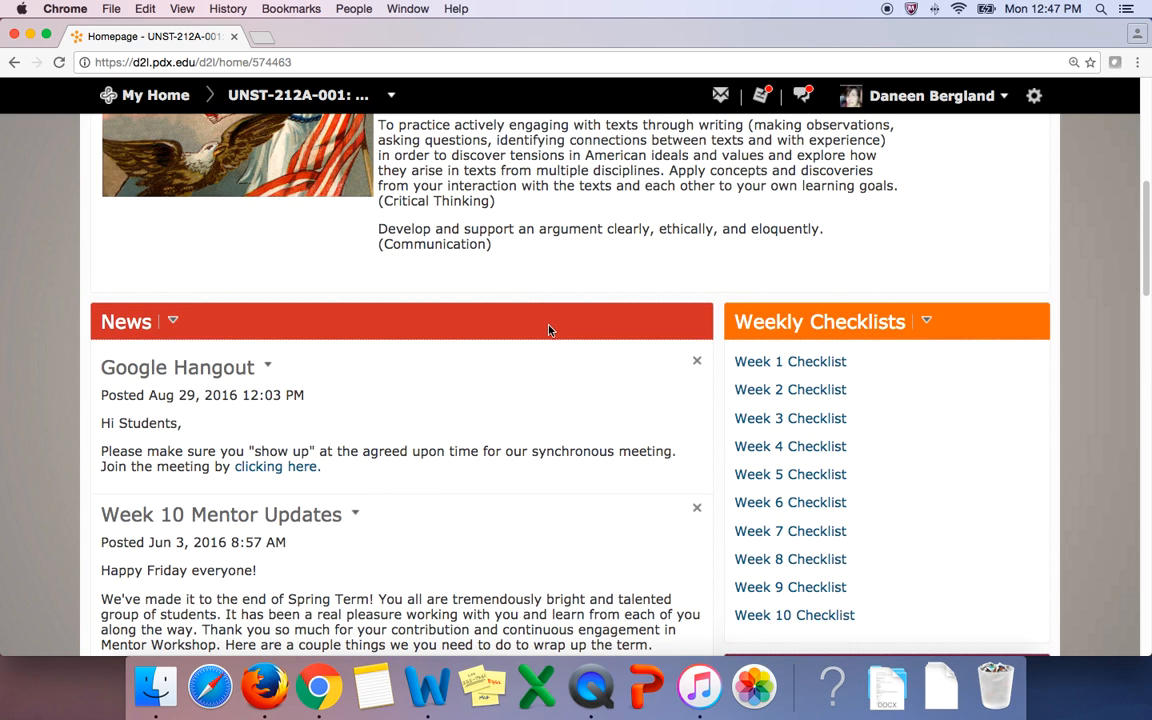
scroll(540, 362, "down", 5)
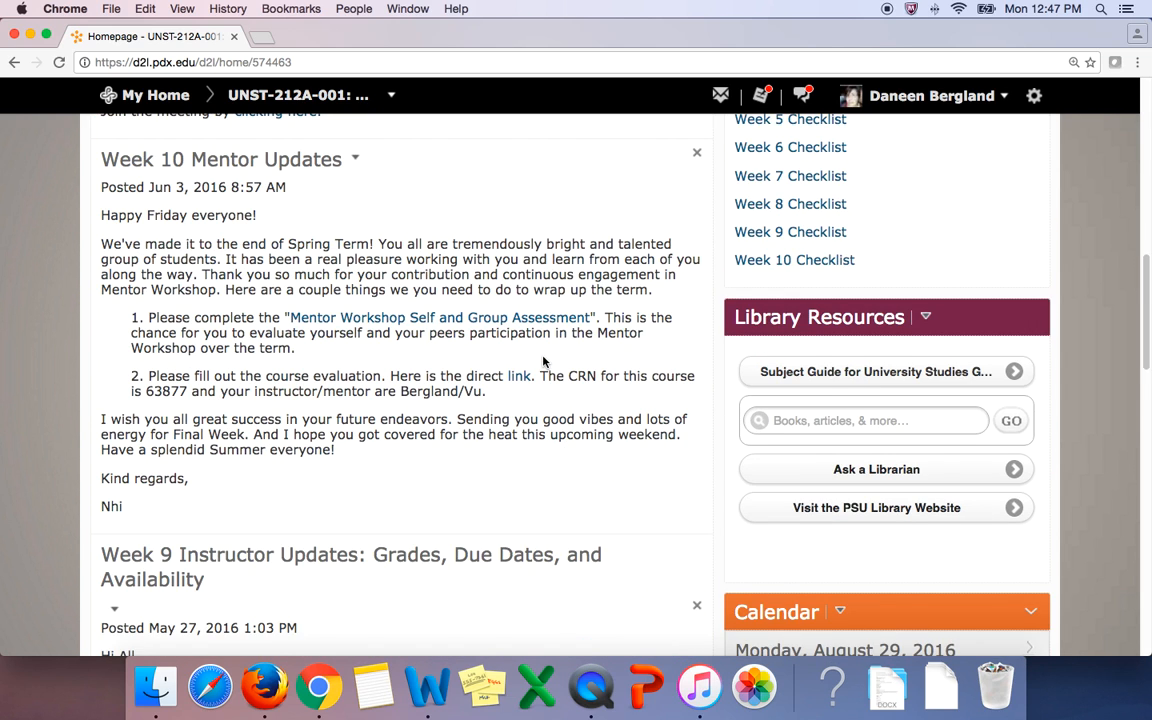
scroll(543, 362, "up", 15)
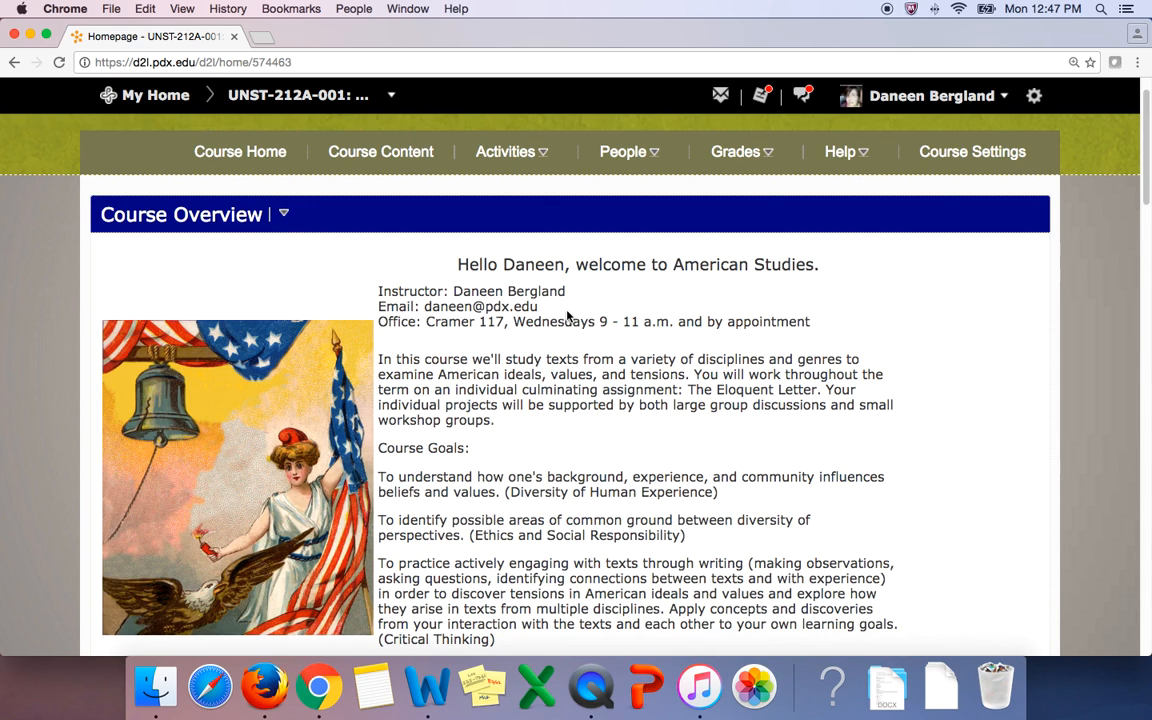
scroll(761, 298, "down", 12)
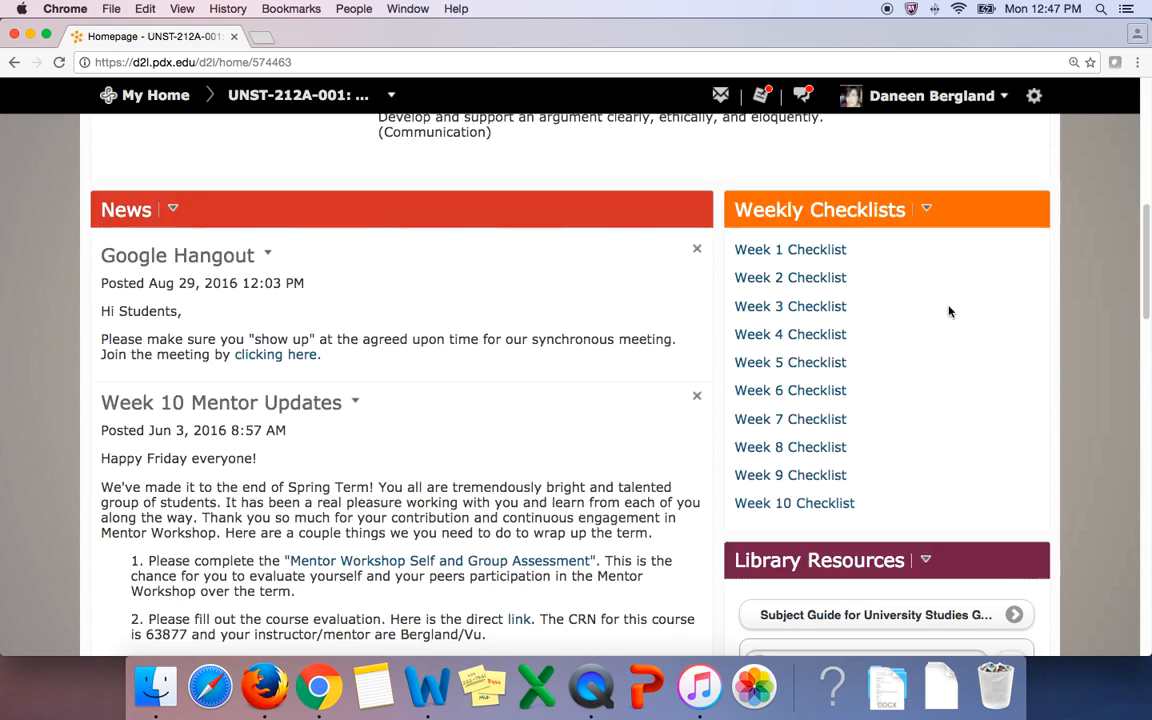
scroll(973, 219, "up", 2)
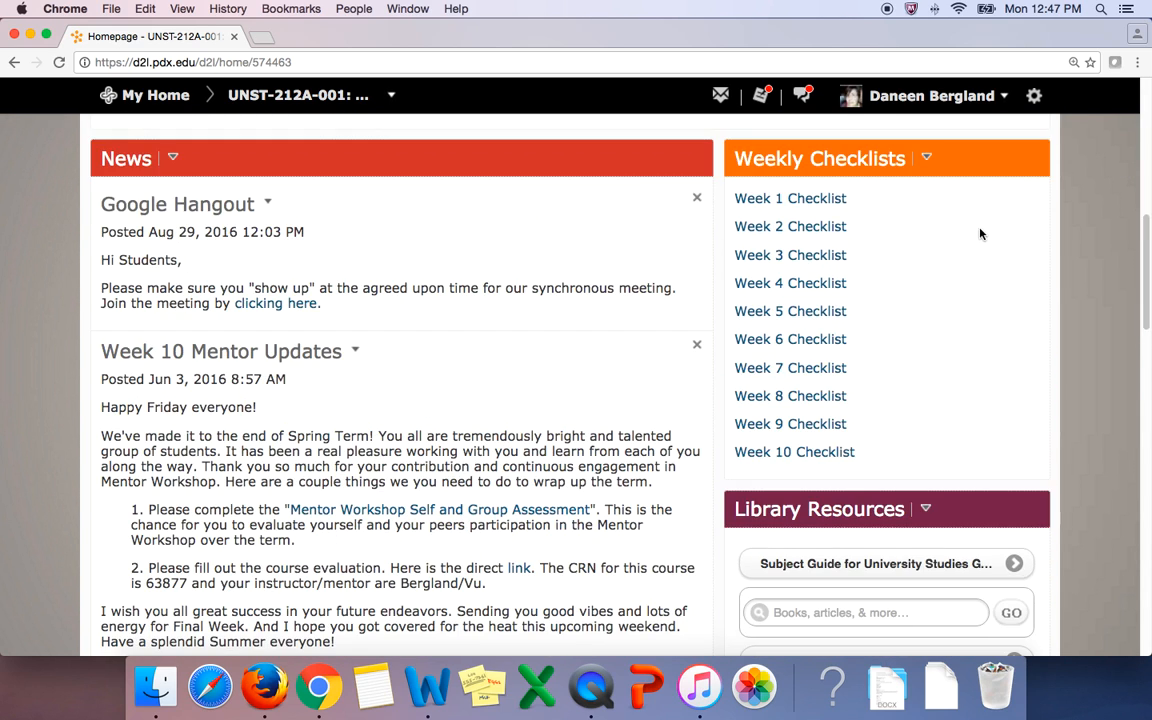
Open the Week 1 Checklist from the course home page, review its categories and items, and leave it without saving
left_click(805, 200)
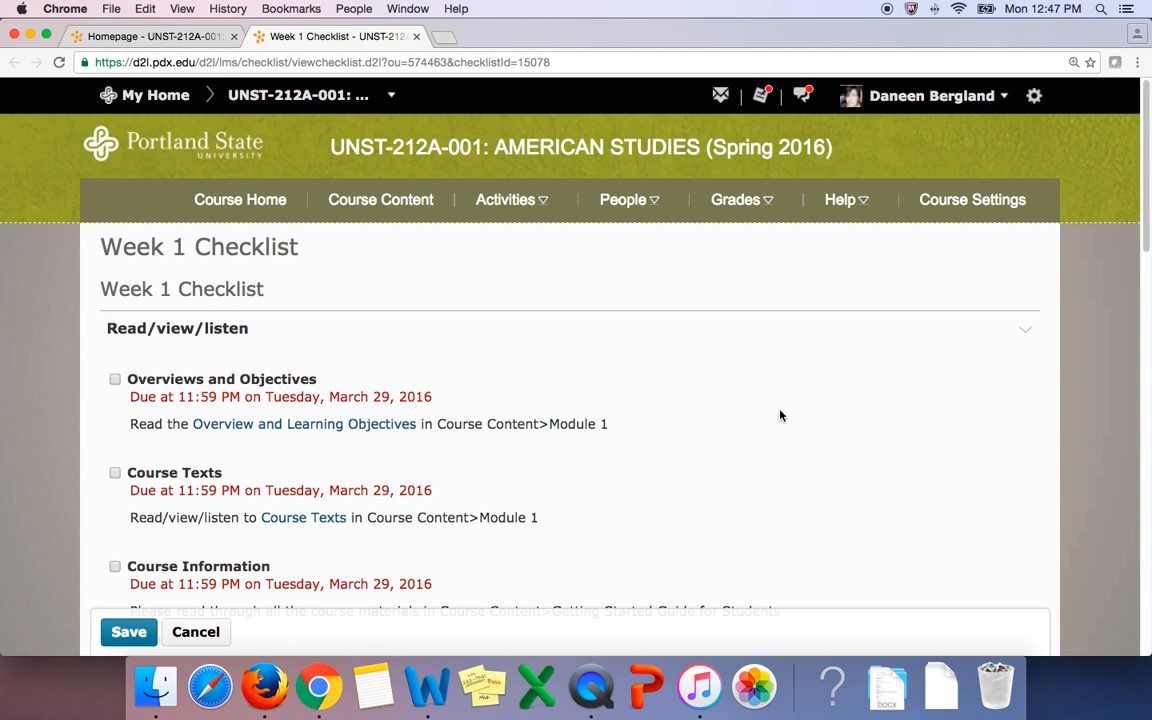
scroll(781, 415, "down", 3)
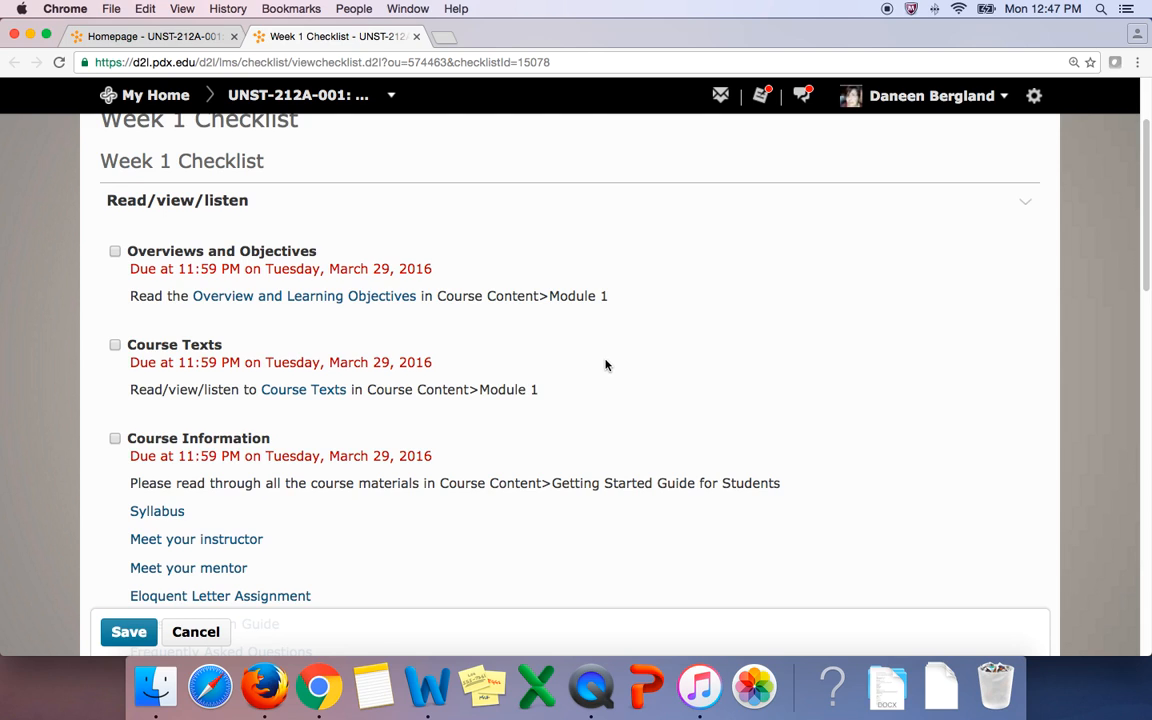
scroll(605, 365, "down", 1)
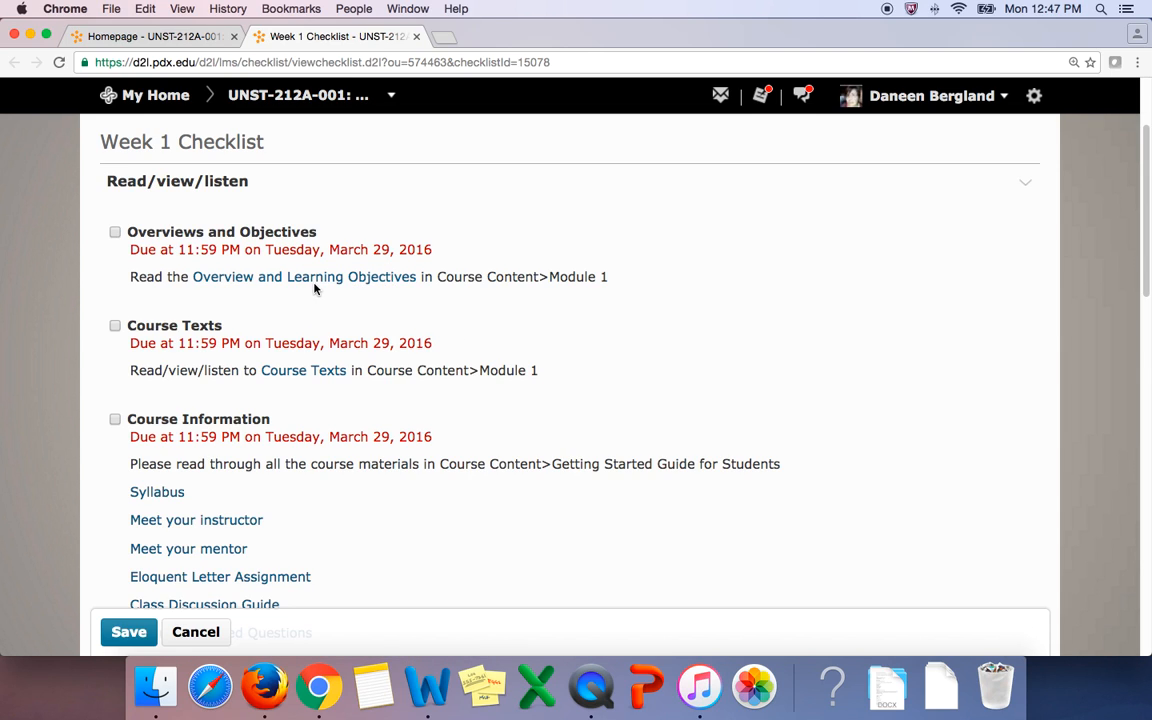
scroll(534, 305, "down", 2)
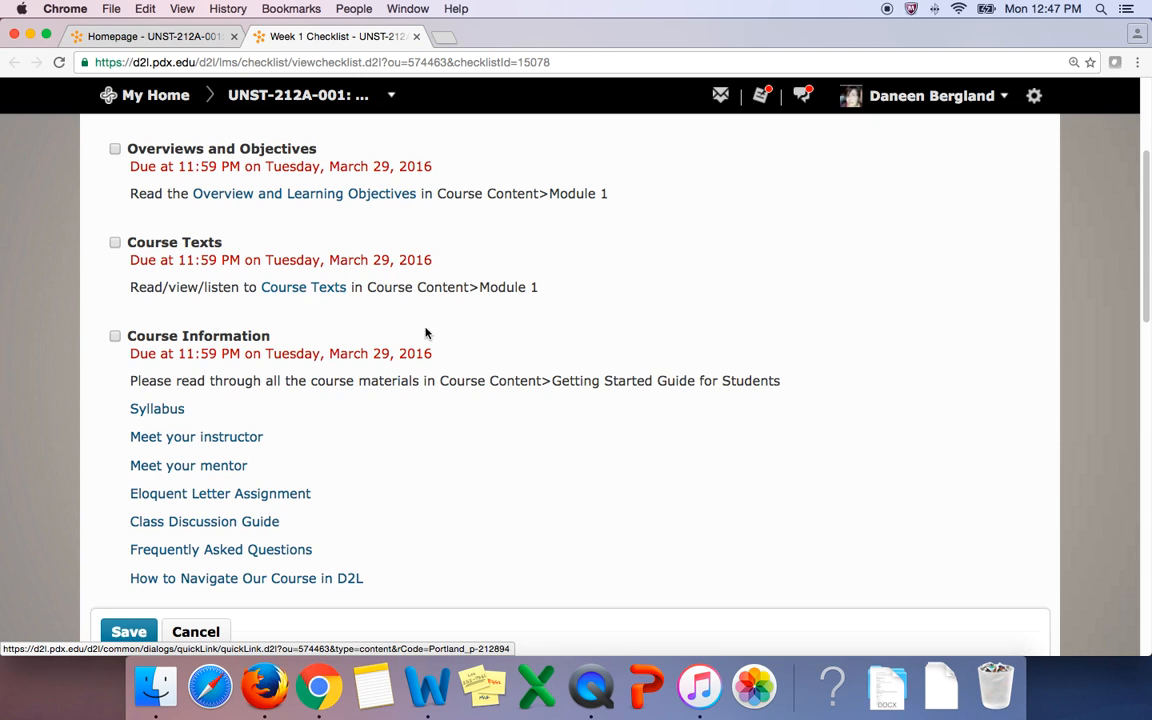
scroll(465, 337, "down", 3)
scroll(440, 315, "up", 1)
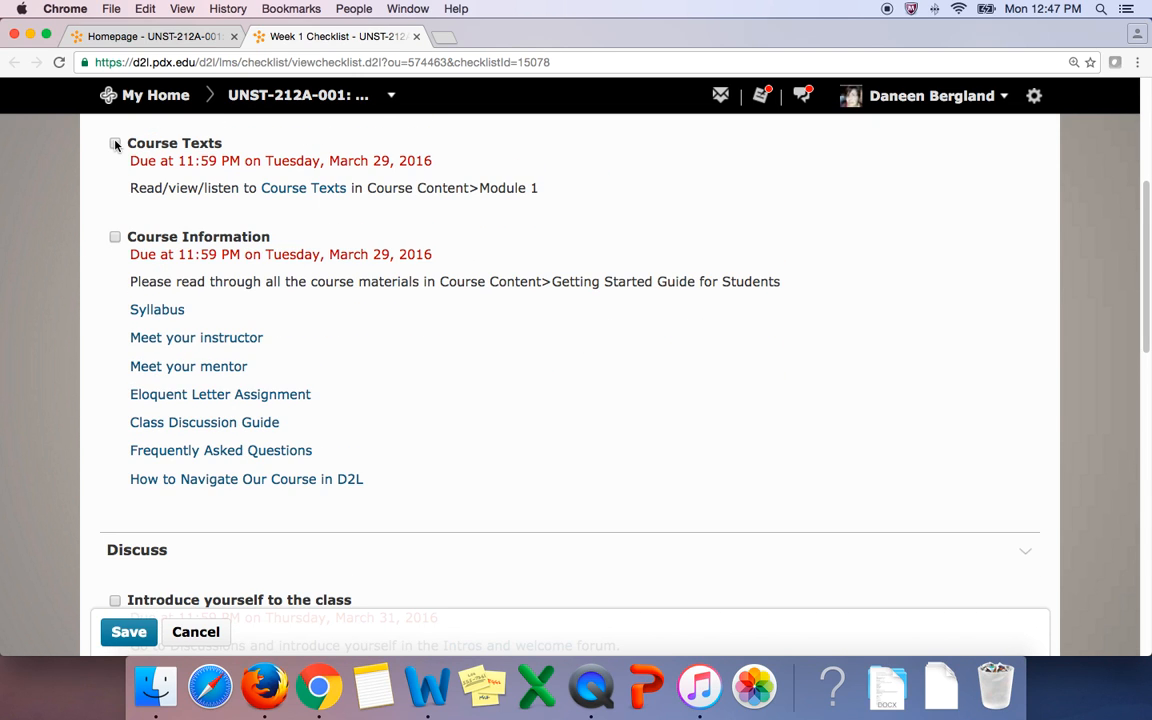
scroll(419, 327, "down", 6)
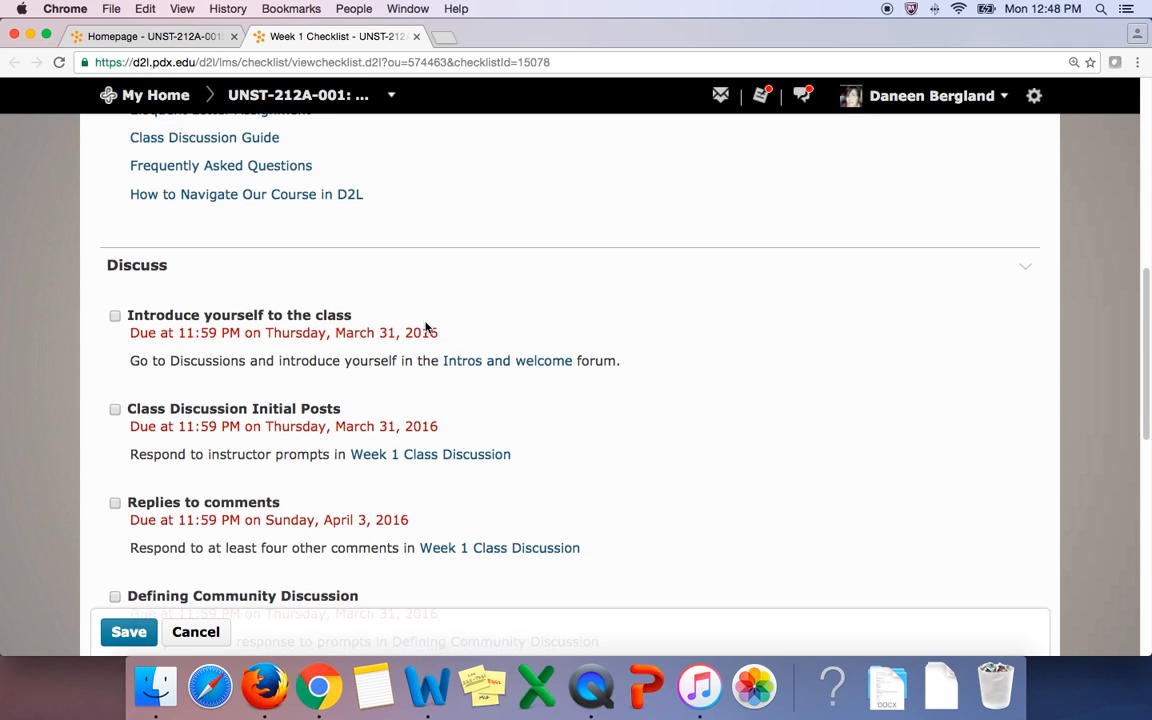
scroll(425, 327, "down", 7)
scroll(446, 331, "down", 8)
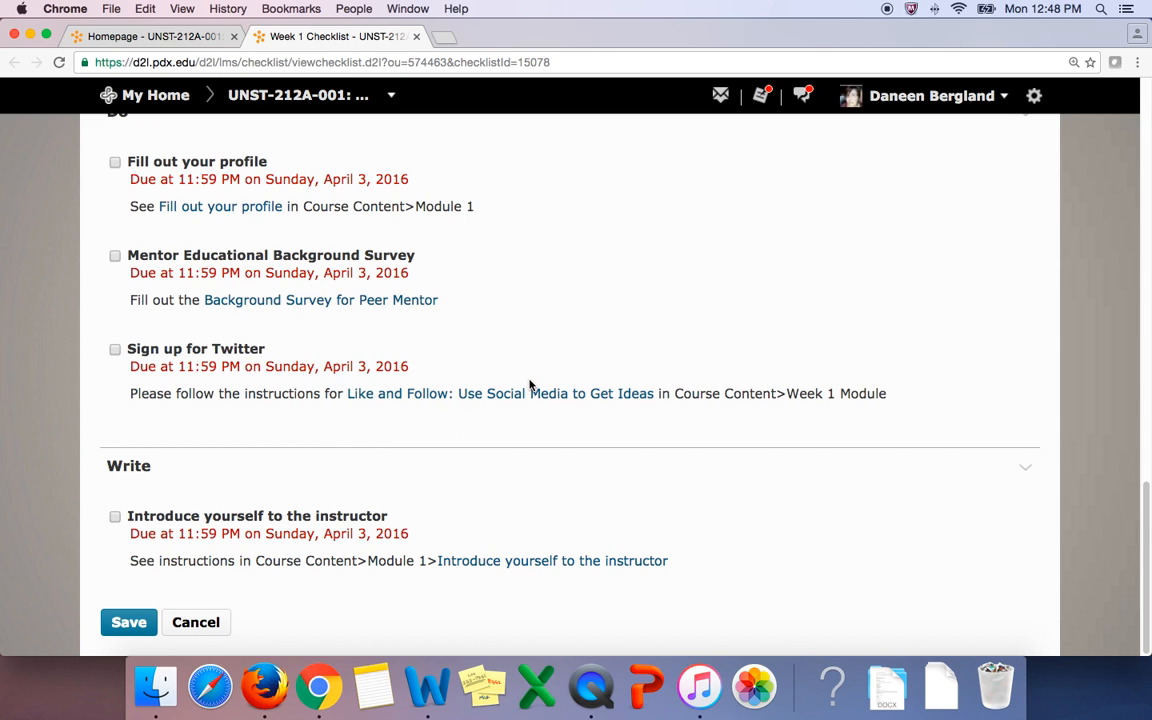
left_click(218, 623)
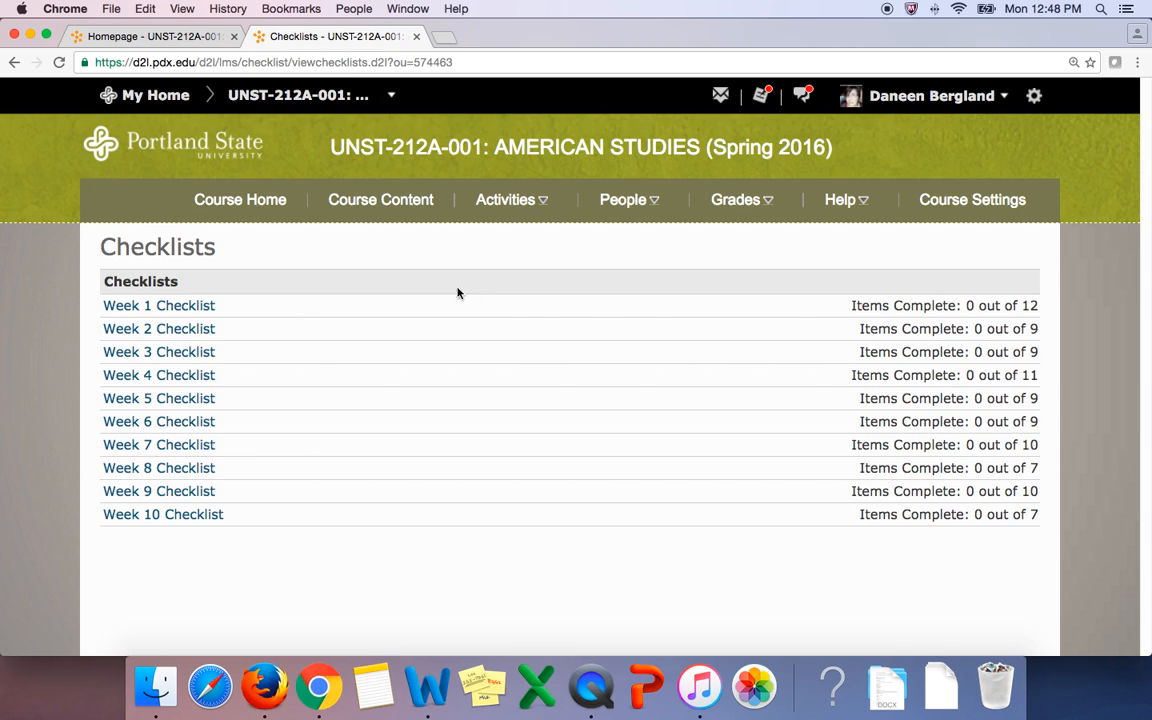
Create a new checklist named "Test" from the course's Checklists management page and save it
left_click(544, 207)
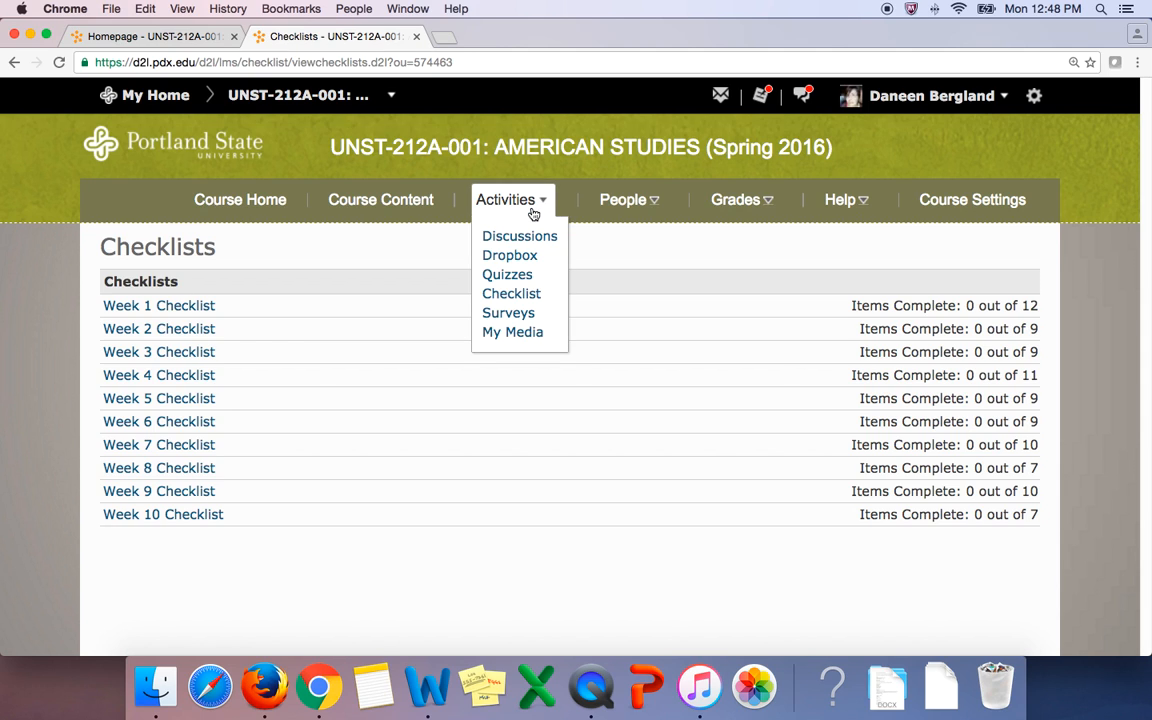
left_click(519, 295)
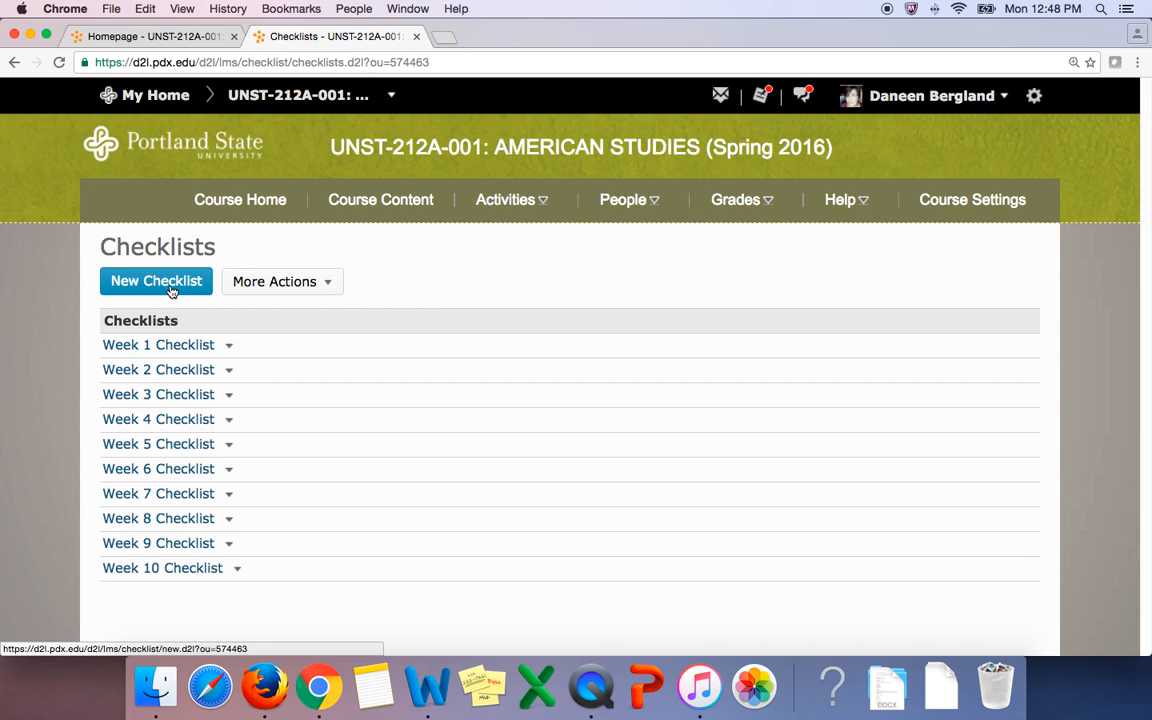
left_click(171, 287)
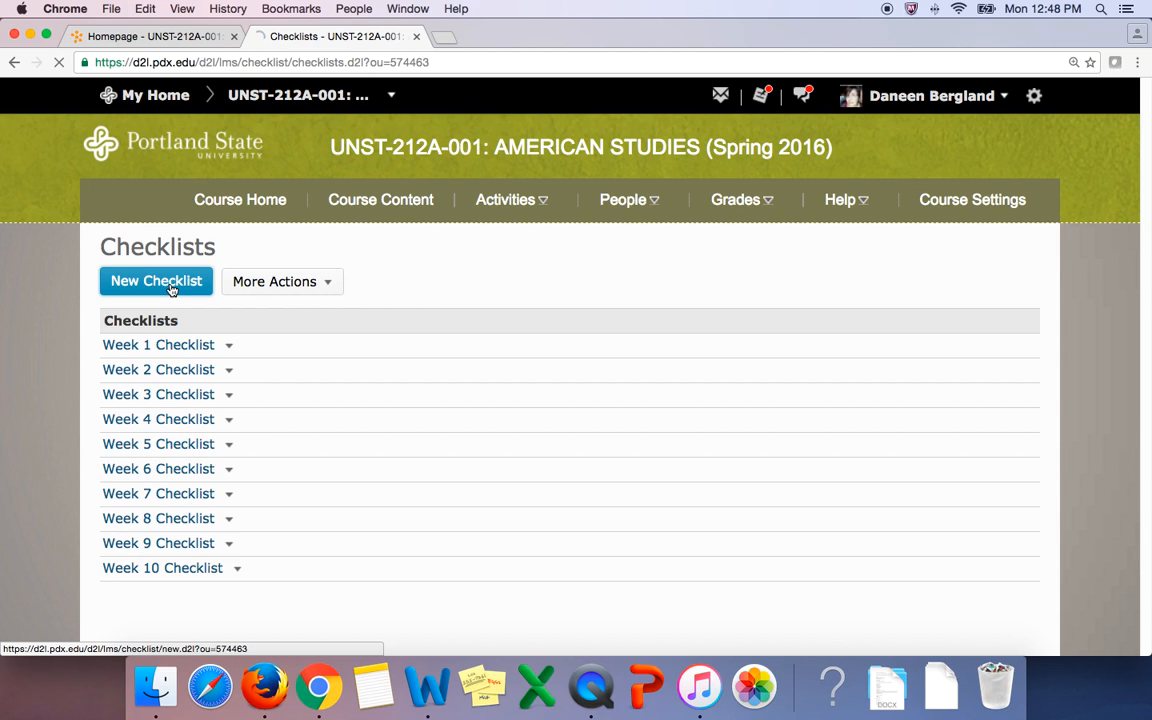
left_click(175, 299)
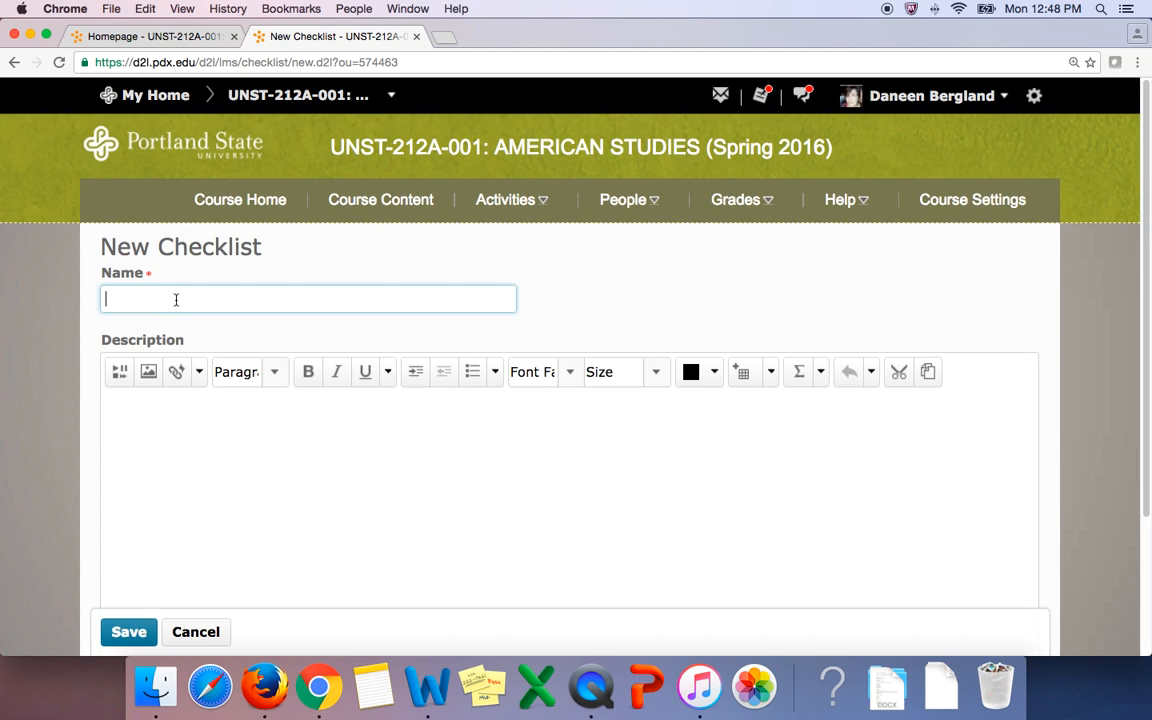
type("Test")
left_click(134, 639)
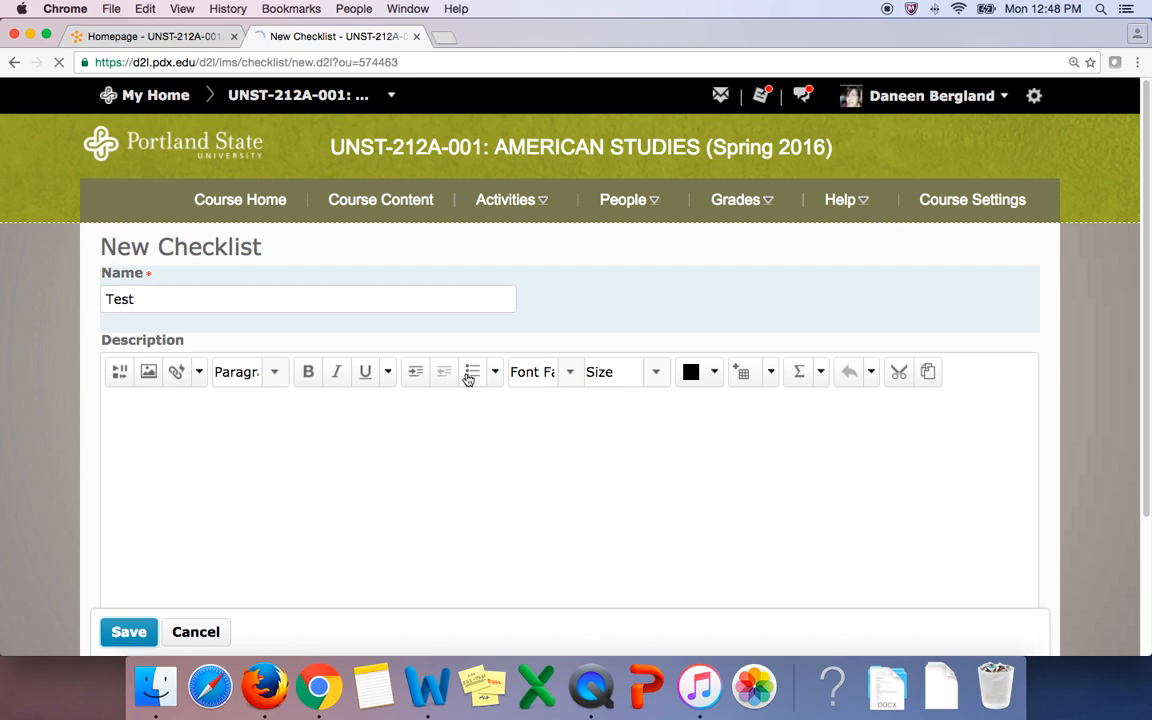
Add a category named "Do this week" to the Test checklist and save it
scroll(628, 347, "down", 1)
scroll(640, 345, "down", 5)
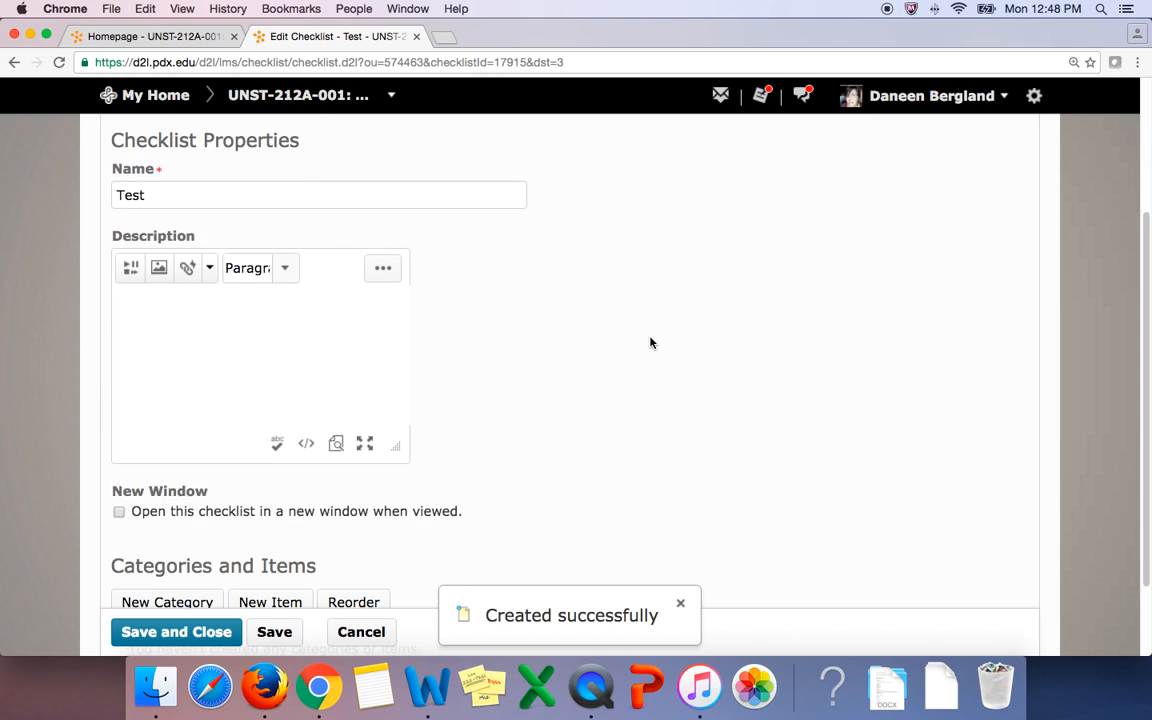
scroll(650, 340, "up", 4)
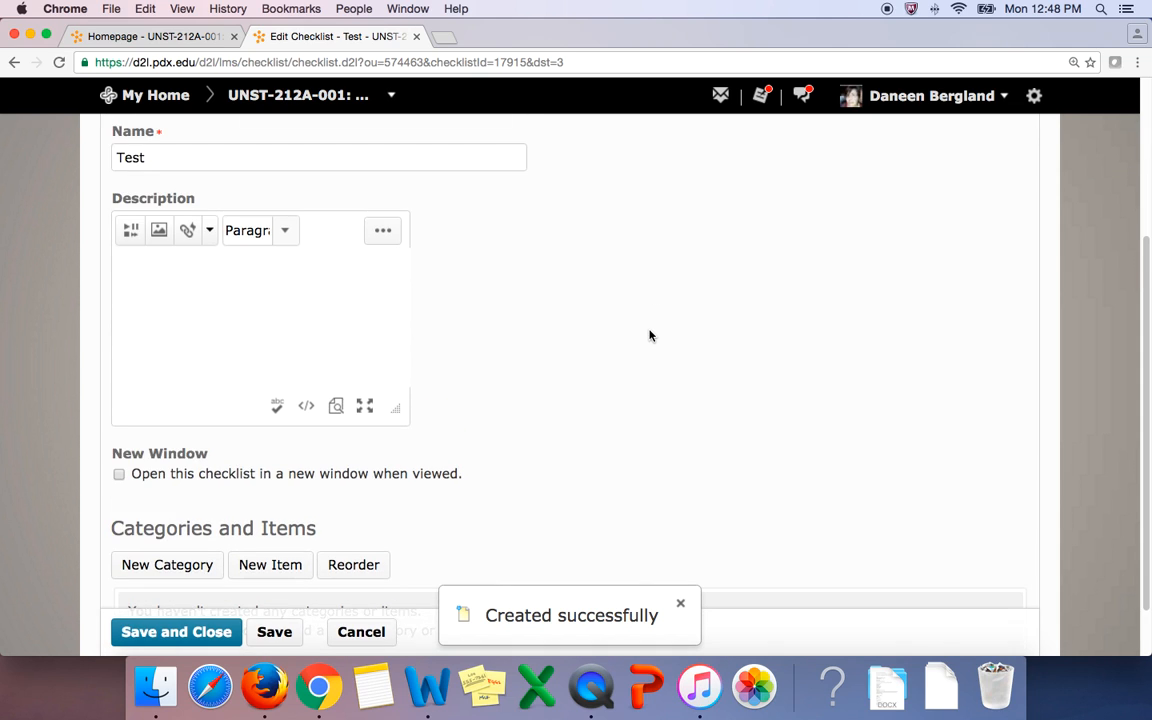
scroll(649, 336, "down", 4)
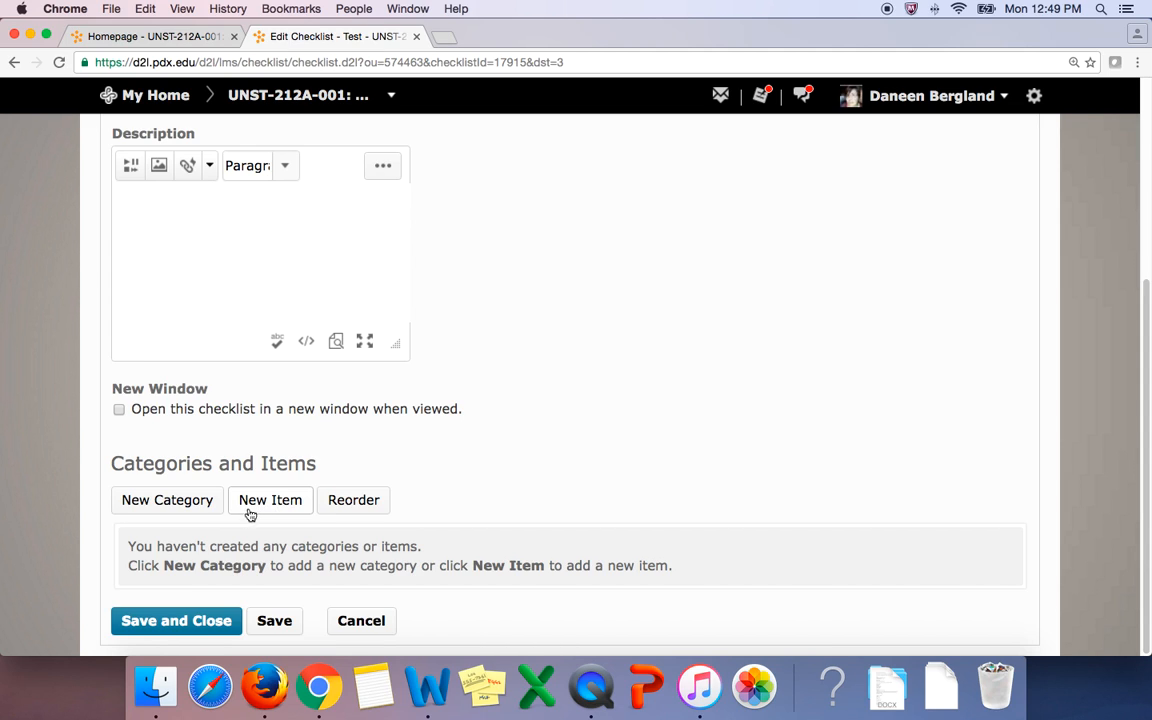
left_click(169, 506)
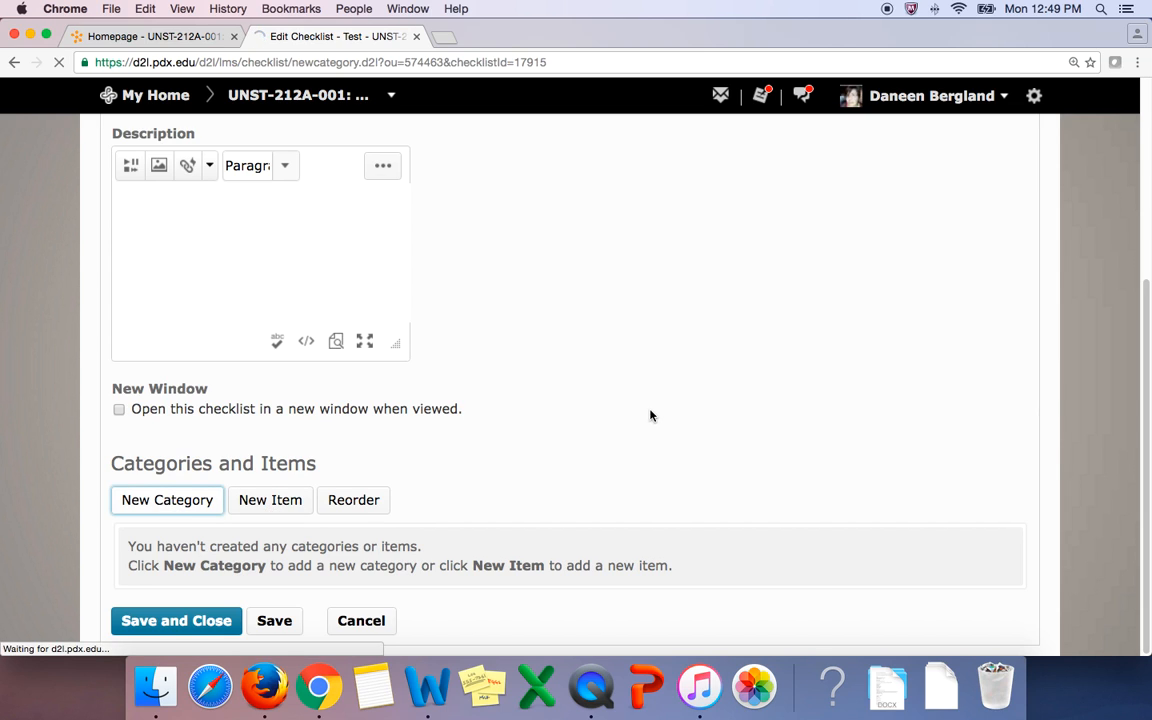
left_click(250, 300)
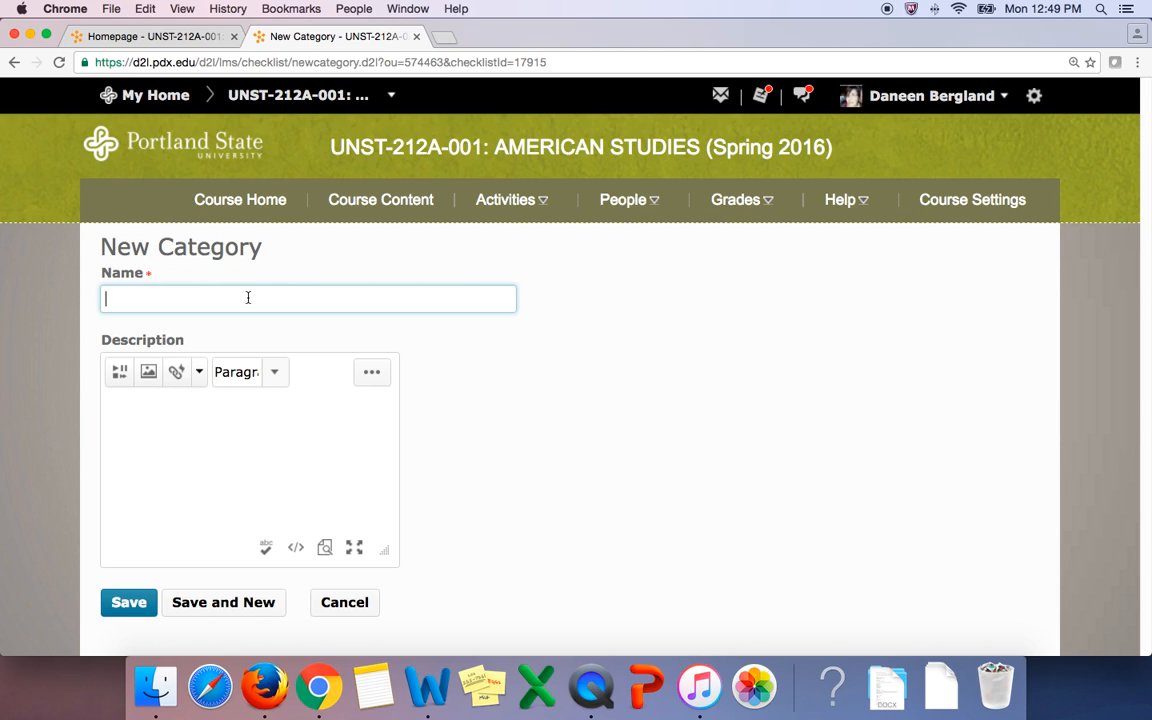
type("Due")
key("BackSpace")
key("BackSpace")
type("o this week")
left_click(125, 606)
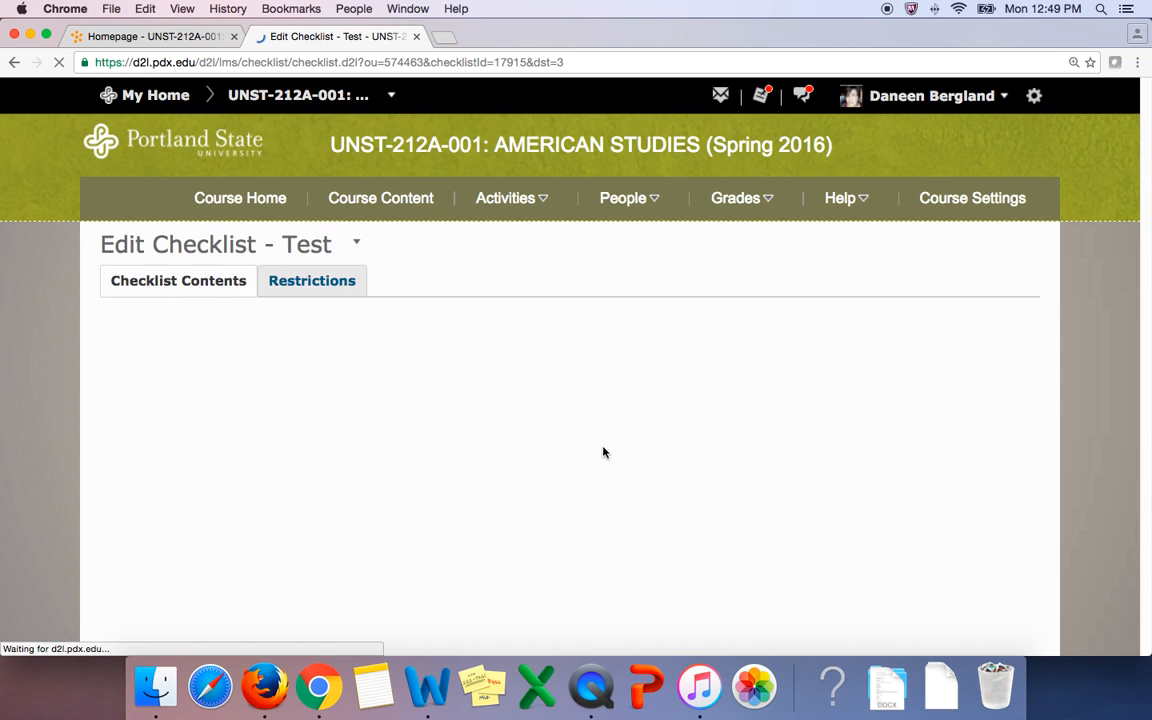
Start a new checklist item in the "Do this week" category and name it "Introduce yourself to the class"
scroll(566, 476, "down", 5)
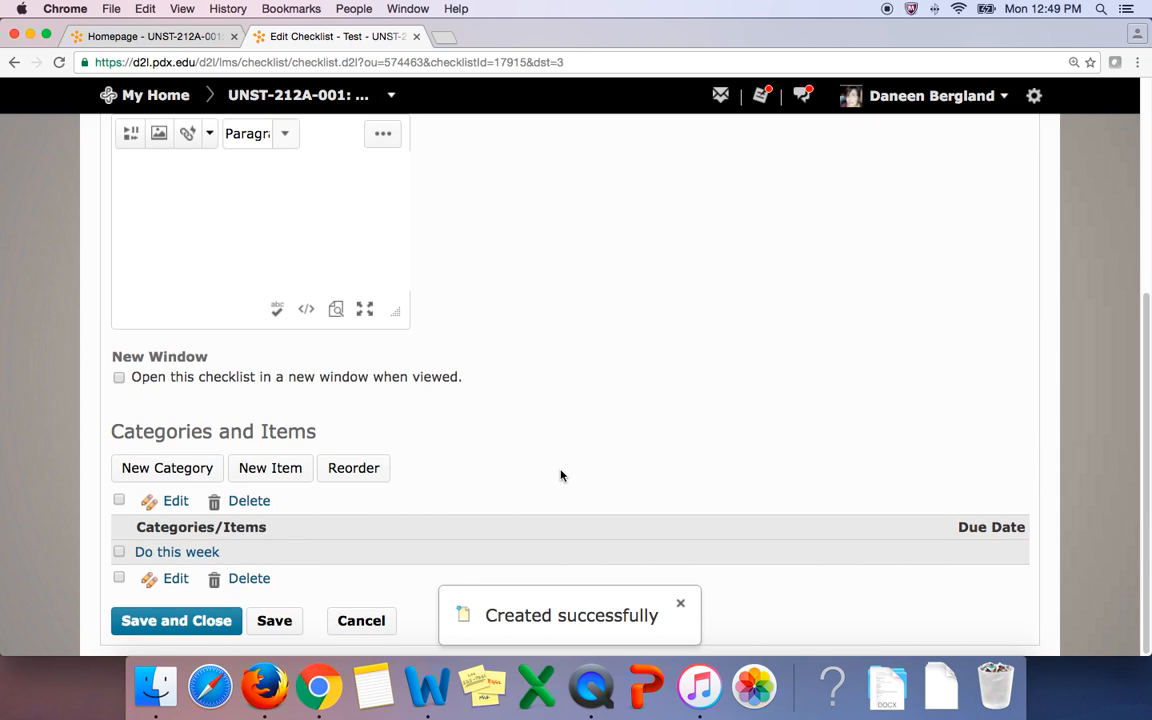
left_click(260, 471)
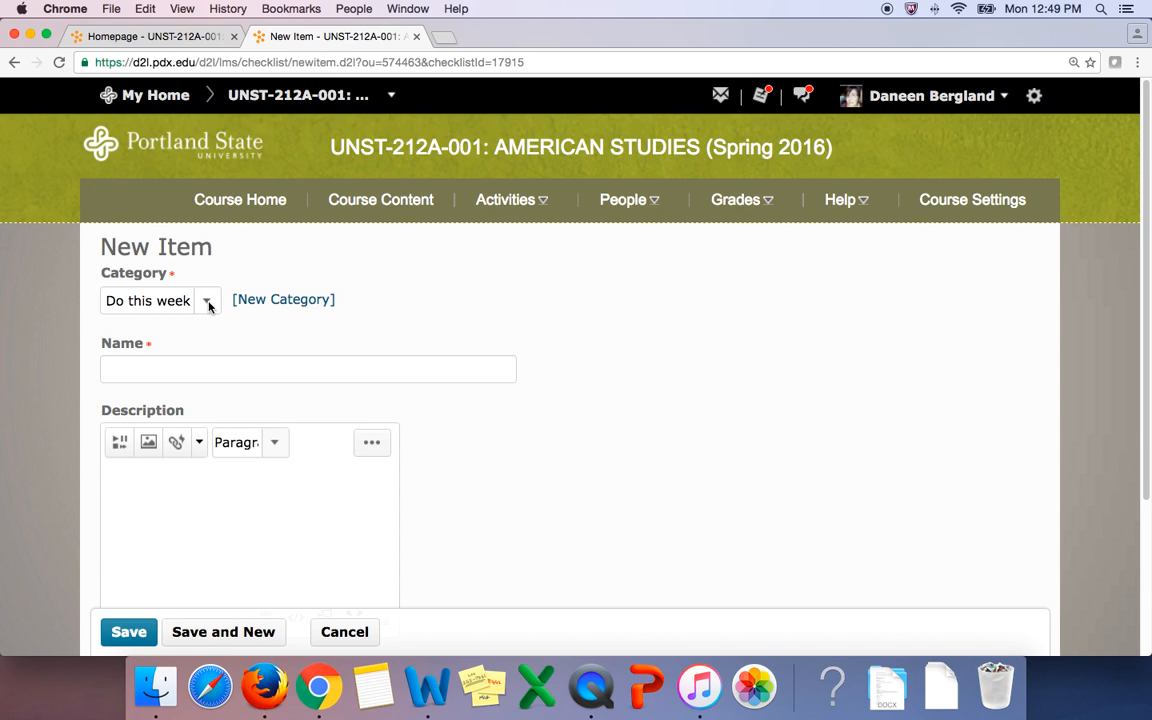
left_click(153, 362)
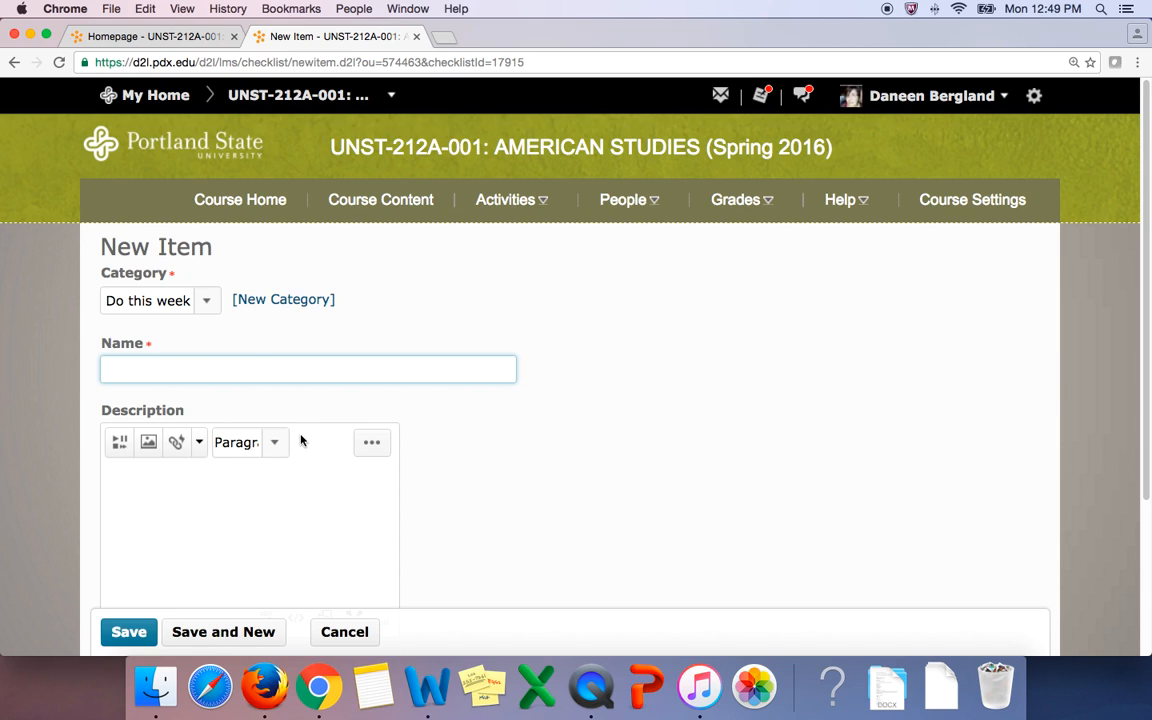
type("Introduce yourself to the class")
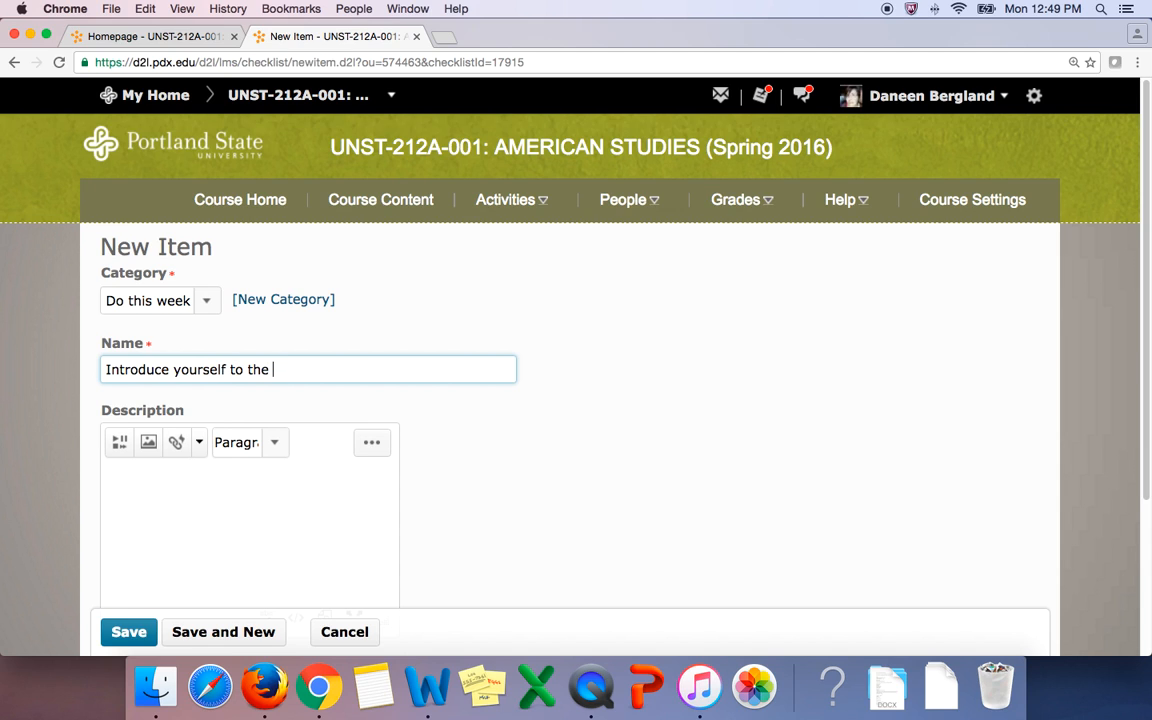
Set the item's due date to 9/29/2016 at 11:59 PM, display it in the calendar, and save it while starting another item
scroll(419, 440, "down", 2)
scroll(419, 440, "down", 3)
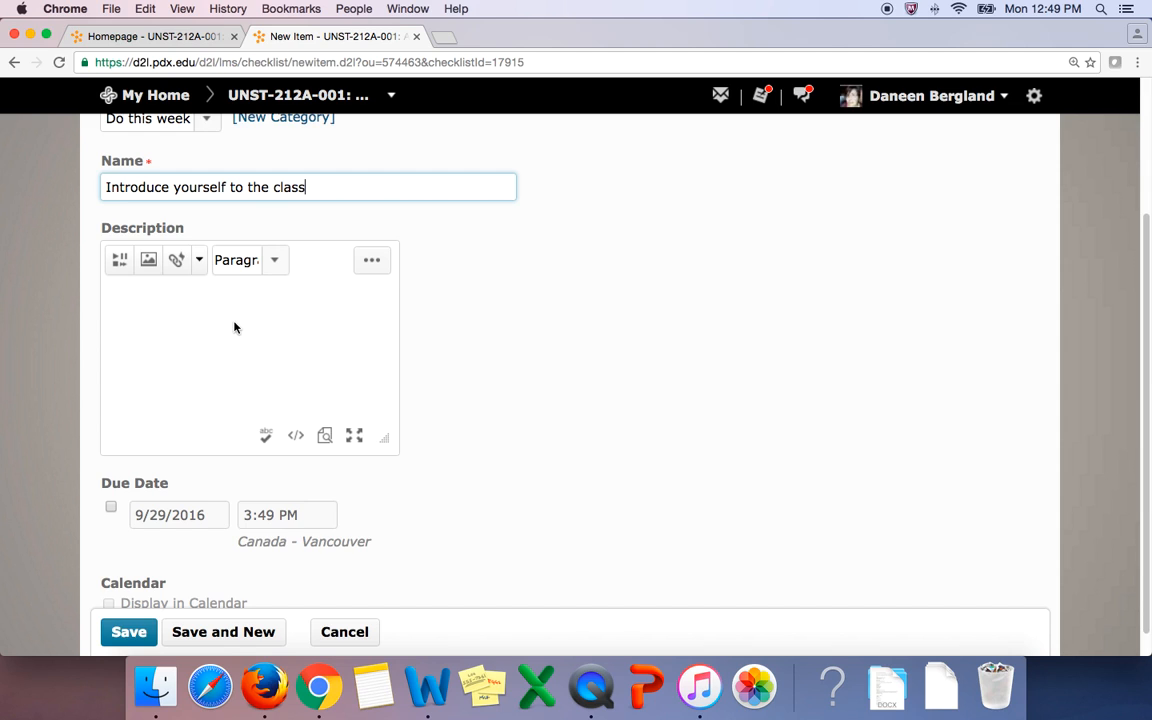
left_click(111, 507)
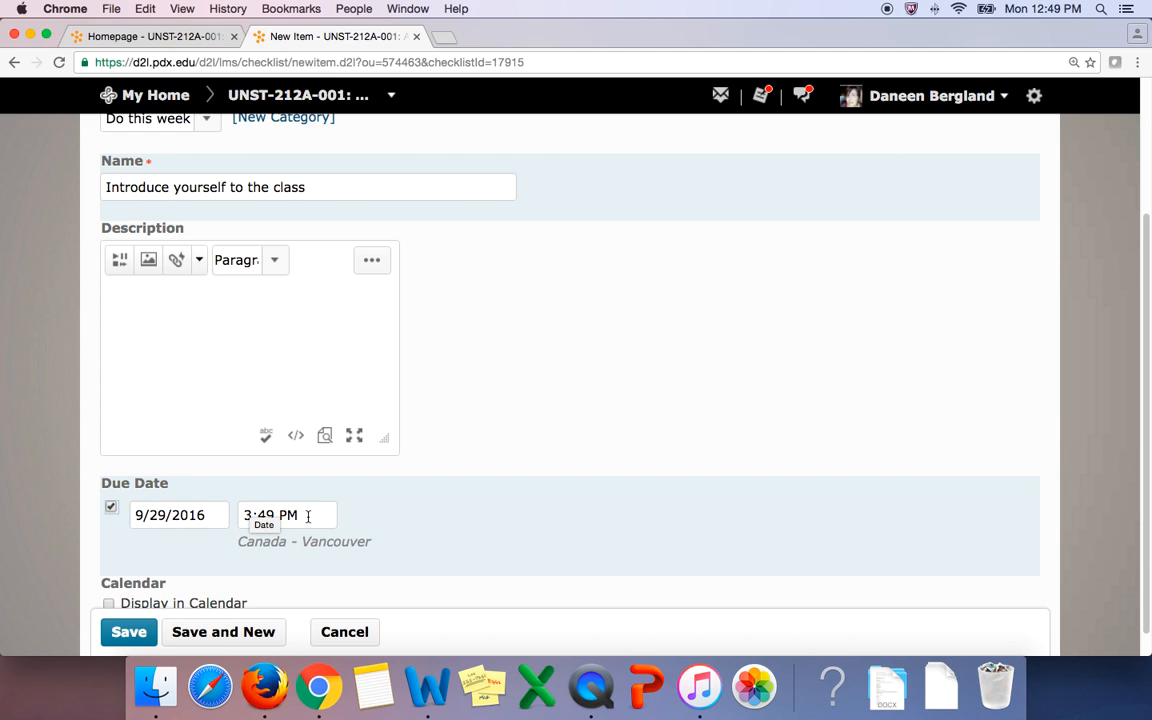
left_click_drag(307, 515, 245, 519)
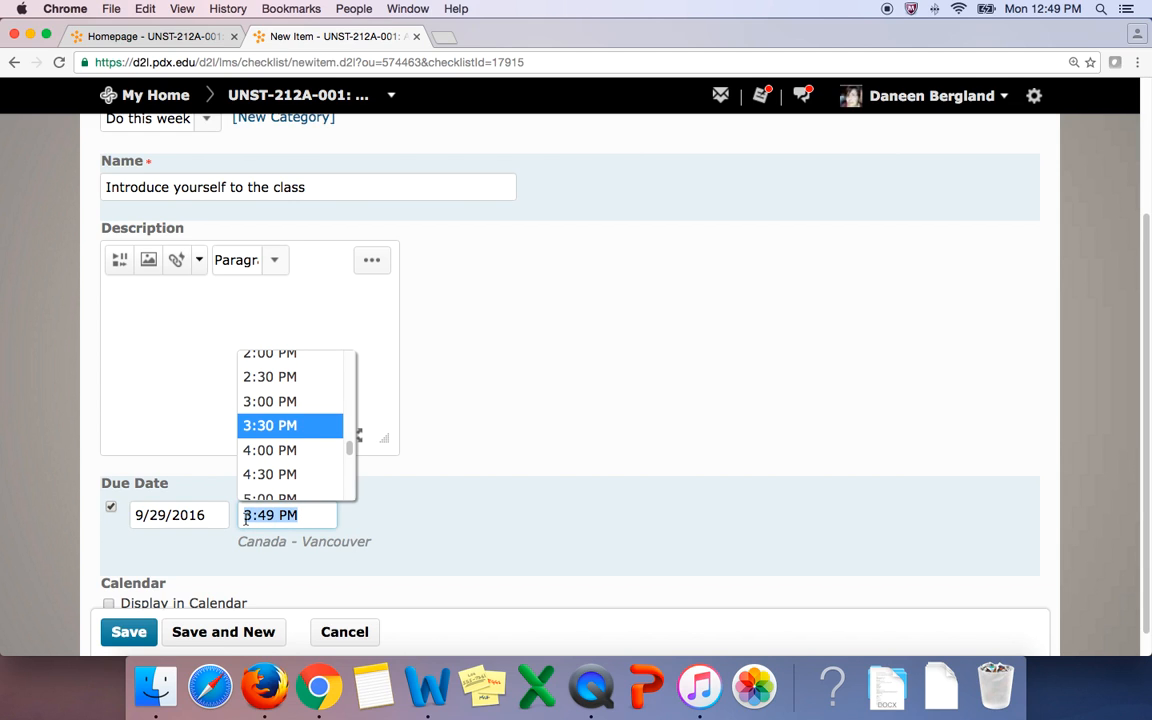
type("11:59")
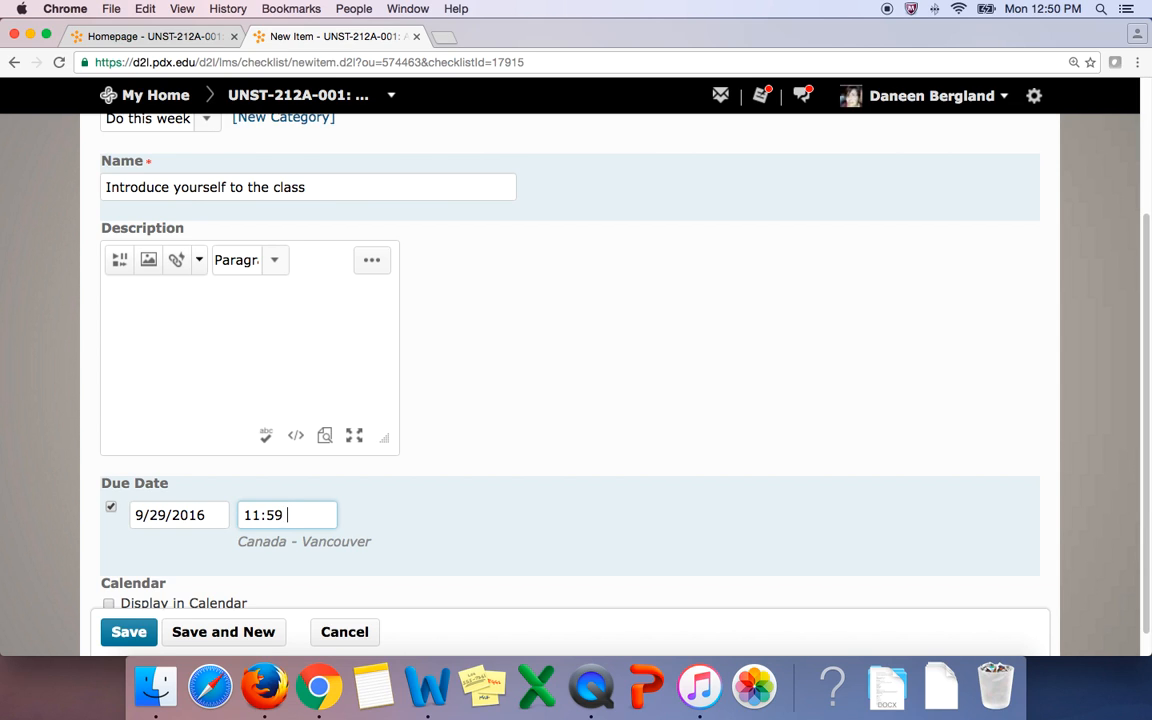
type("p.m.")
scroll(447, 535, "down", 1)
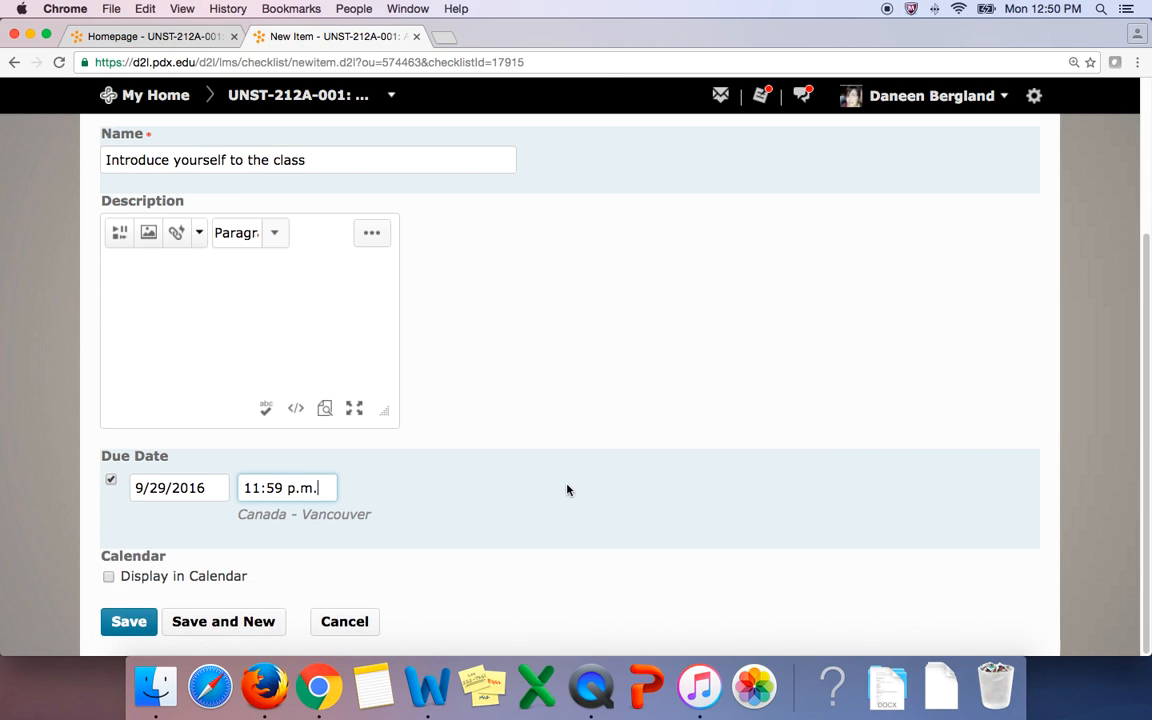
left_click(109, 580)
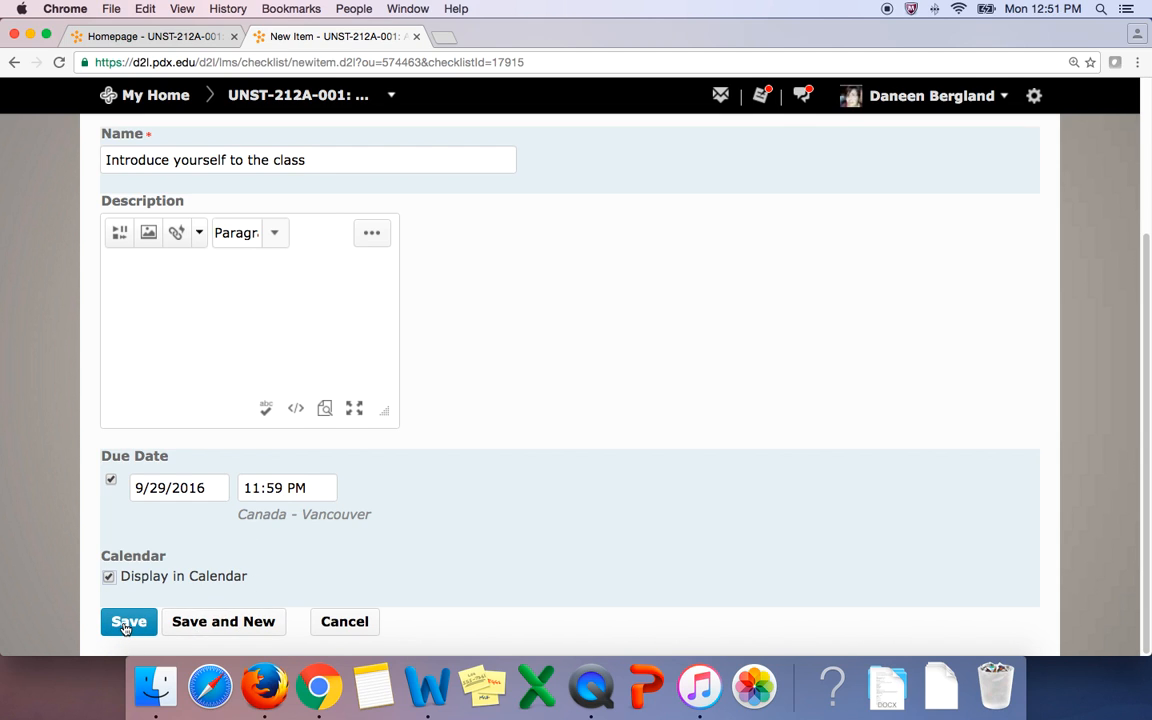
left_click(251, 623)
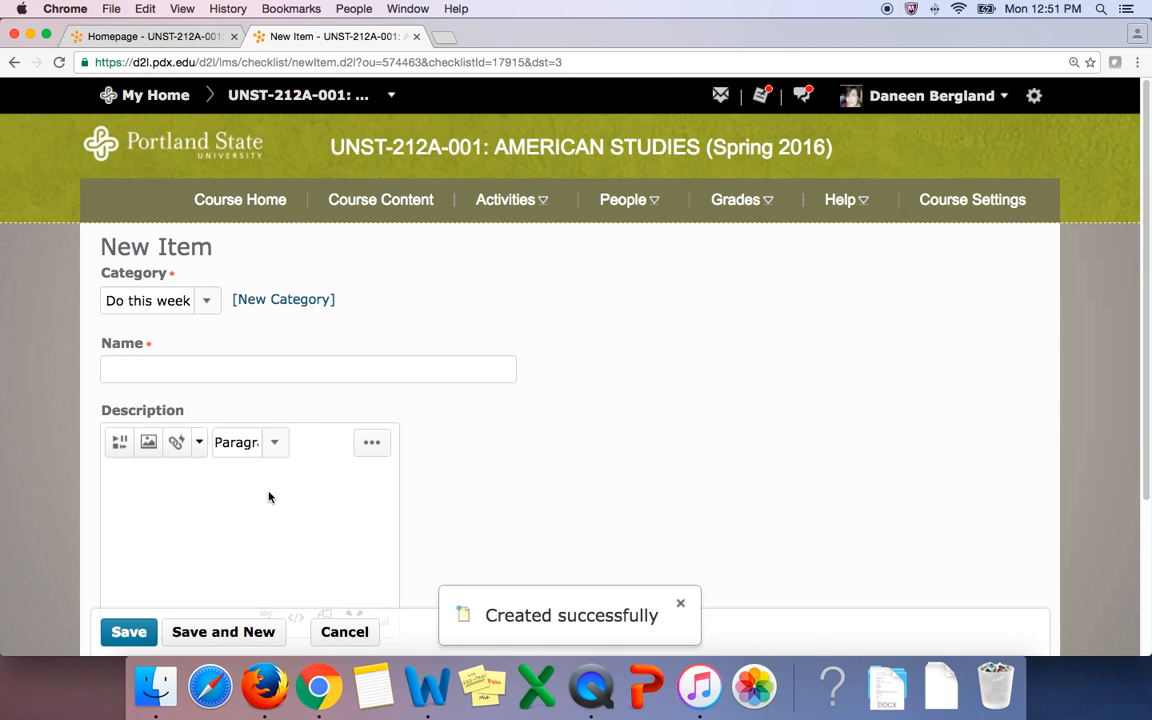
Name the second item in the "Do this week" category "Fill out the survey"
left_click(184, 367)
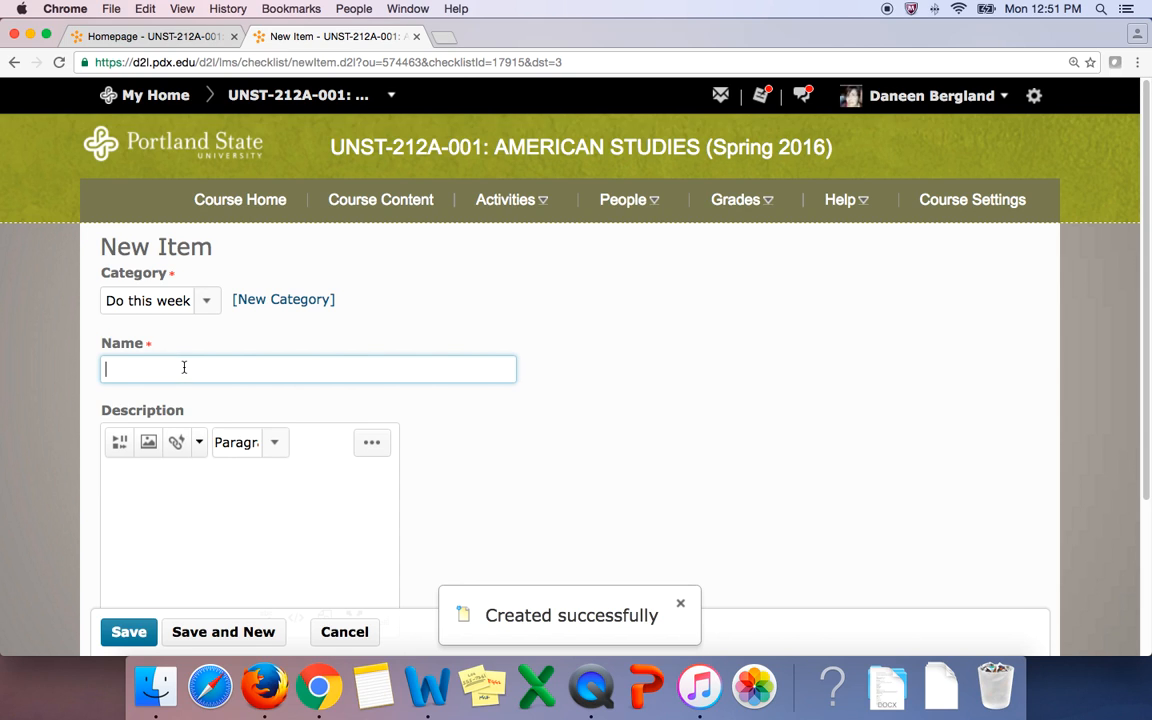
type("Fill out t")
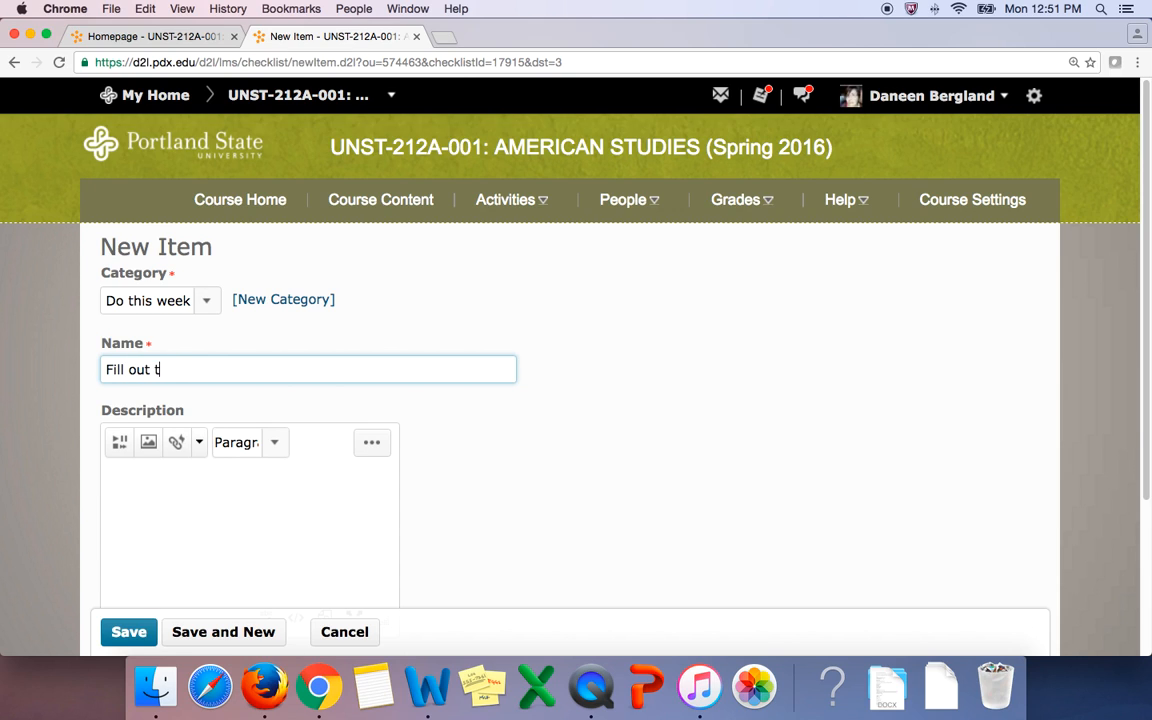
type("he survey")
Insert a quicklink in the item's description to the "Fill out your profiles" page from the Week 1 course content
left_click(213, 511)
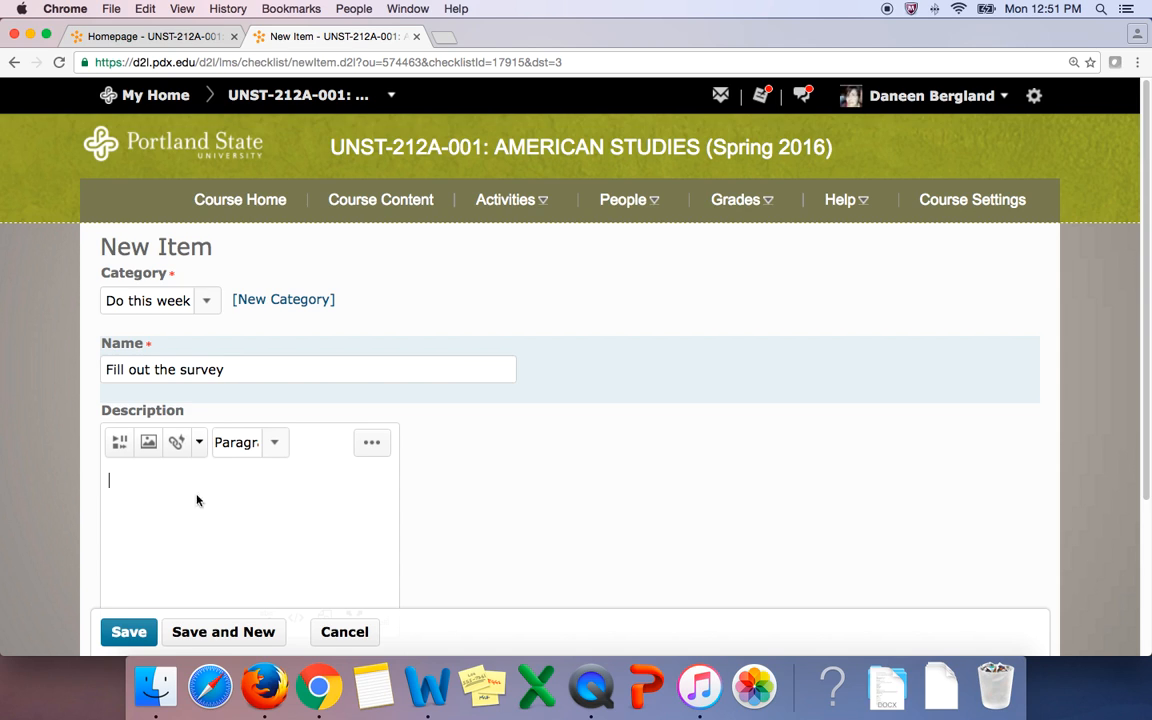
scroll(508, 500, "down", 1)
scroll(508, 500, "down", 4)
scroll(508, 500, "up", 3)
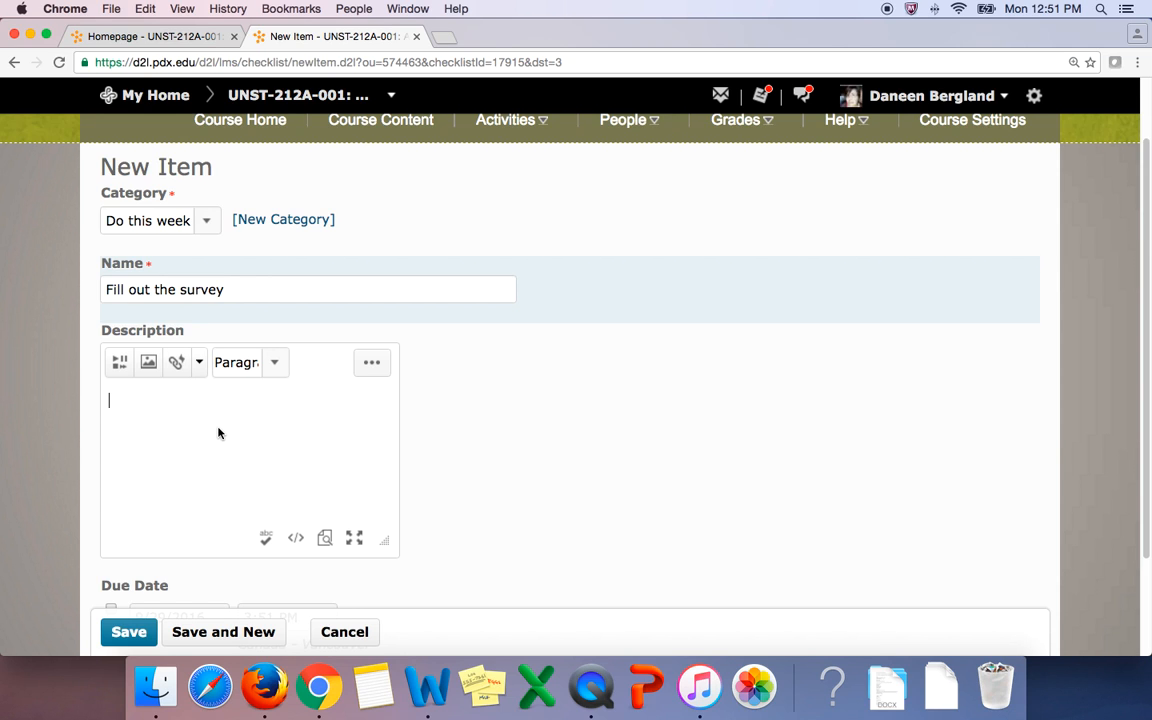
left_click(176, 362)
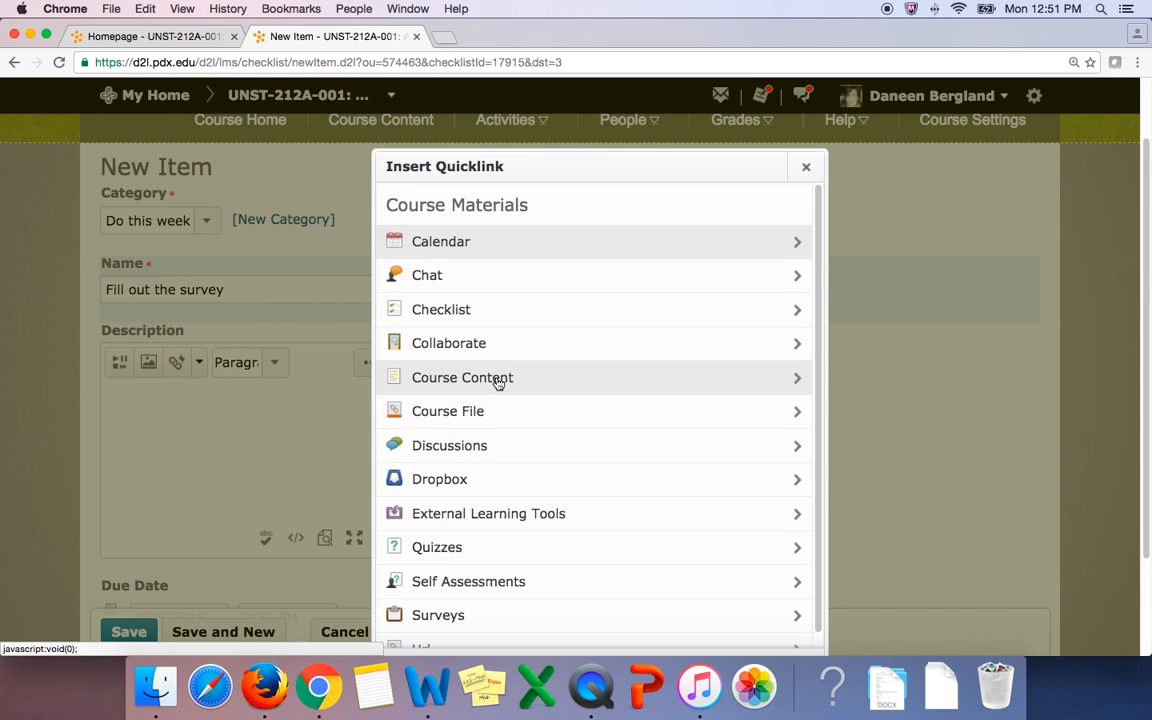
left_click(485, 380)
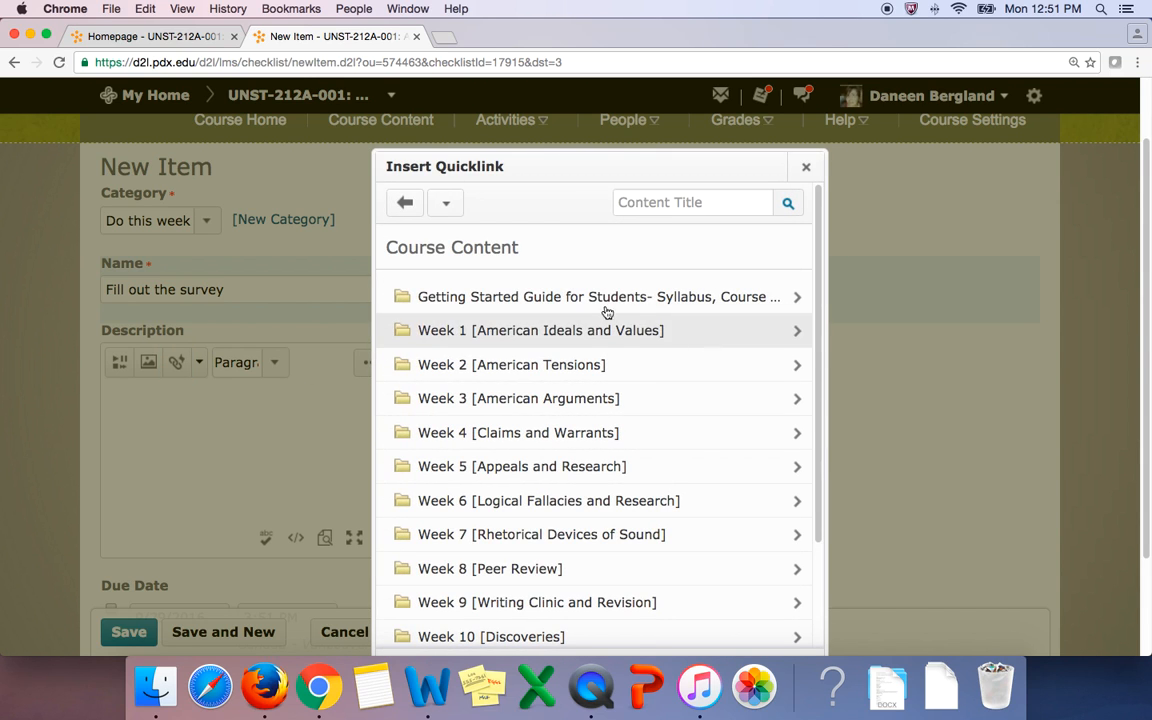
left_click(676, 330)
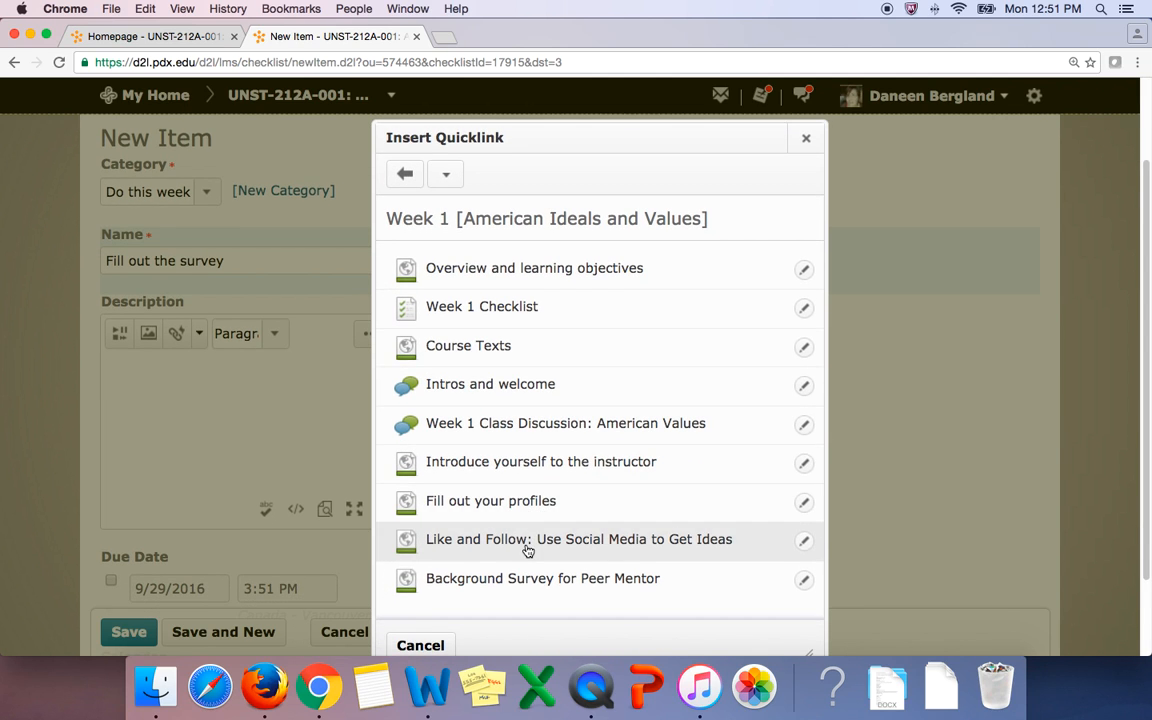
left_click(549, 508)
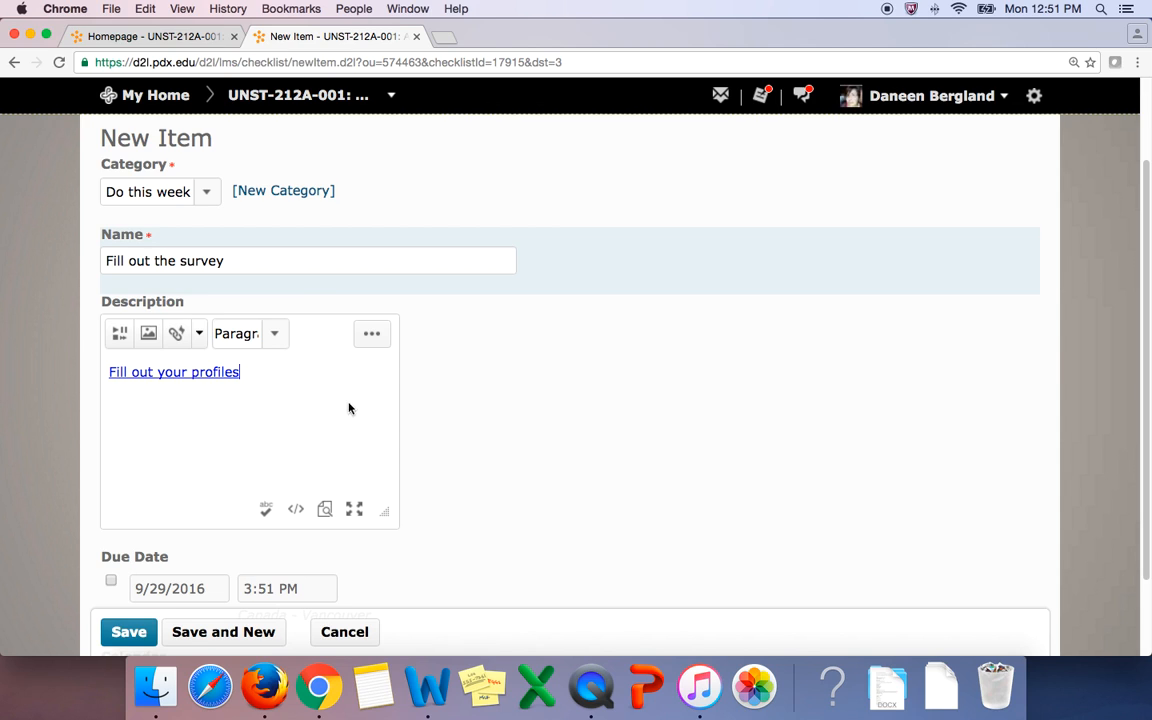
Make the survey item due 9/29/2016 at 11:59 PM, display it in the calendar, and save both the item and the Test checklist
scroll(555, 392, "down", 2)
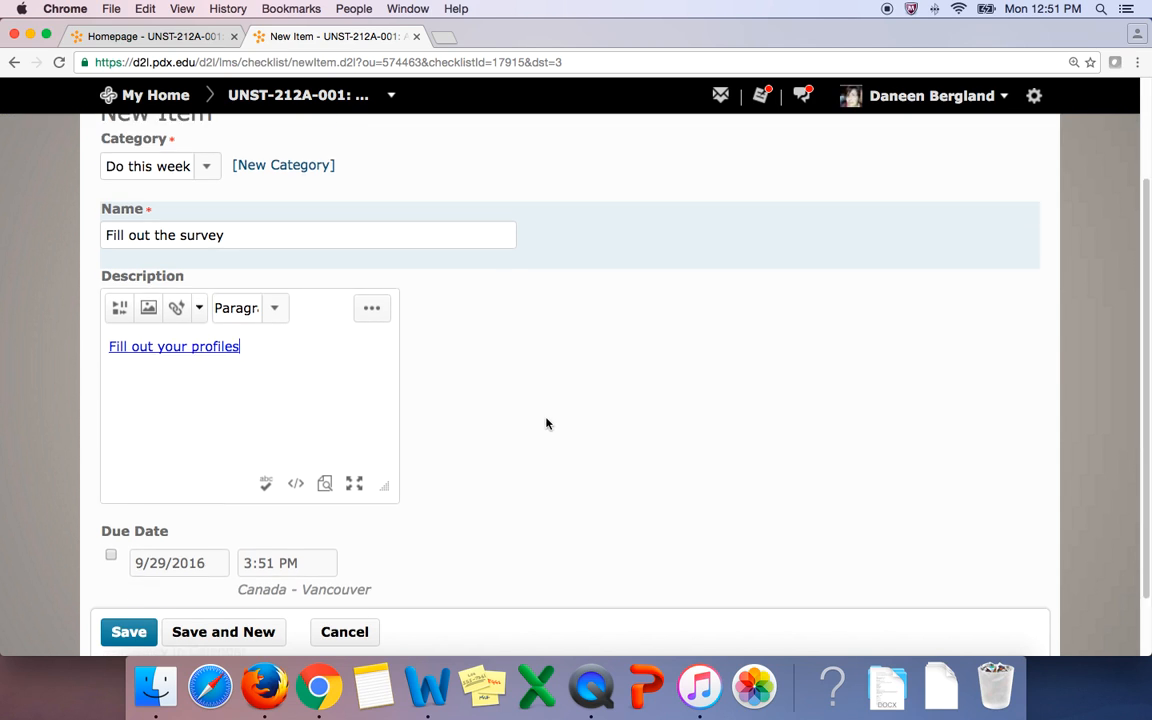
left_click(111, 504)
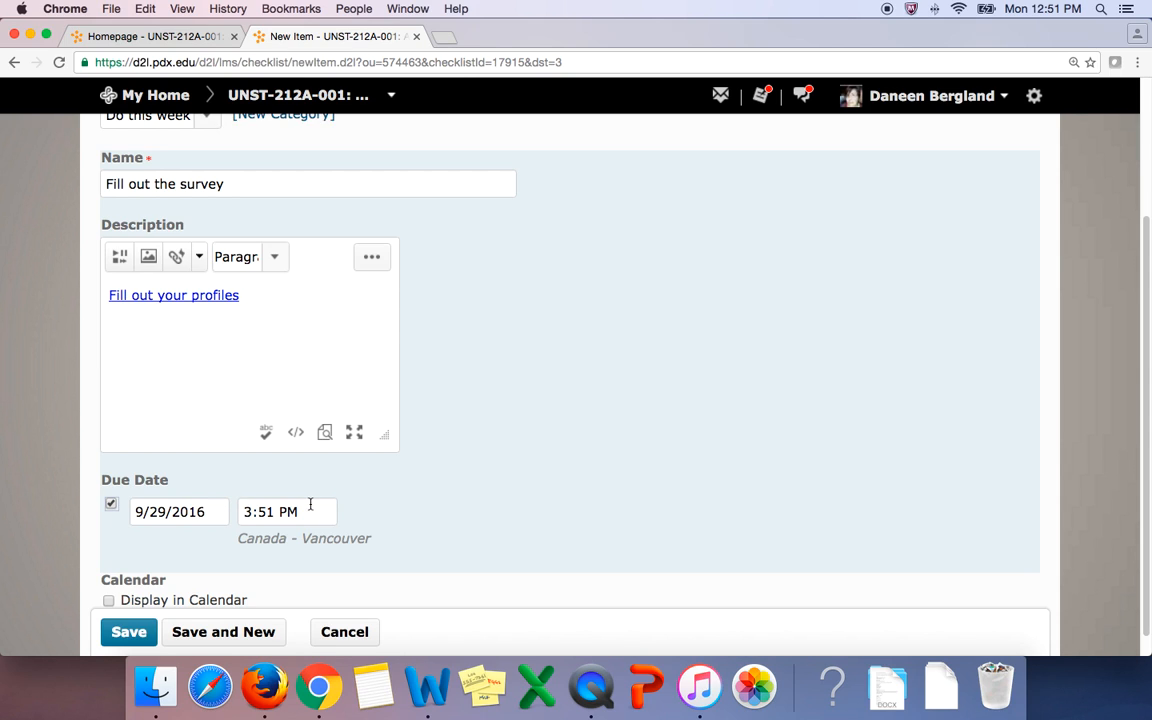
left_click(278, 512)
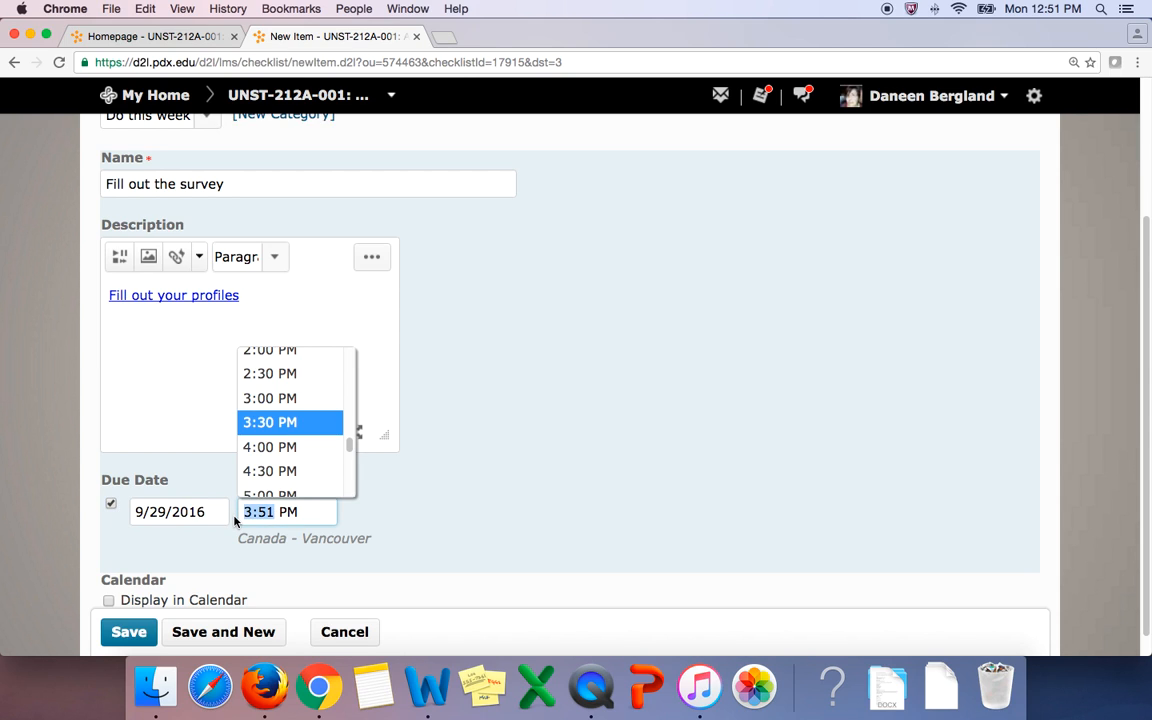
type("11:59")
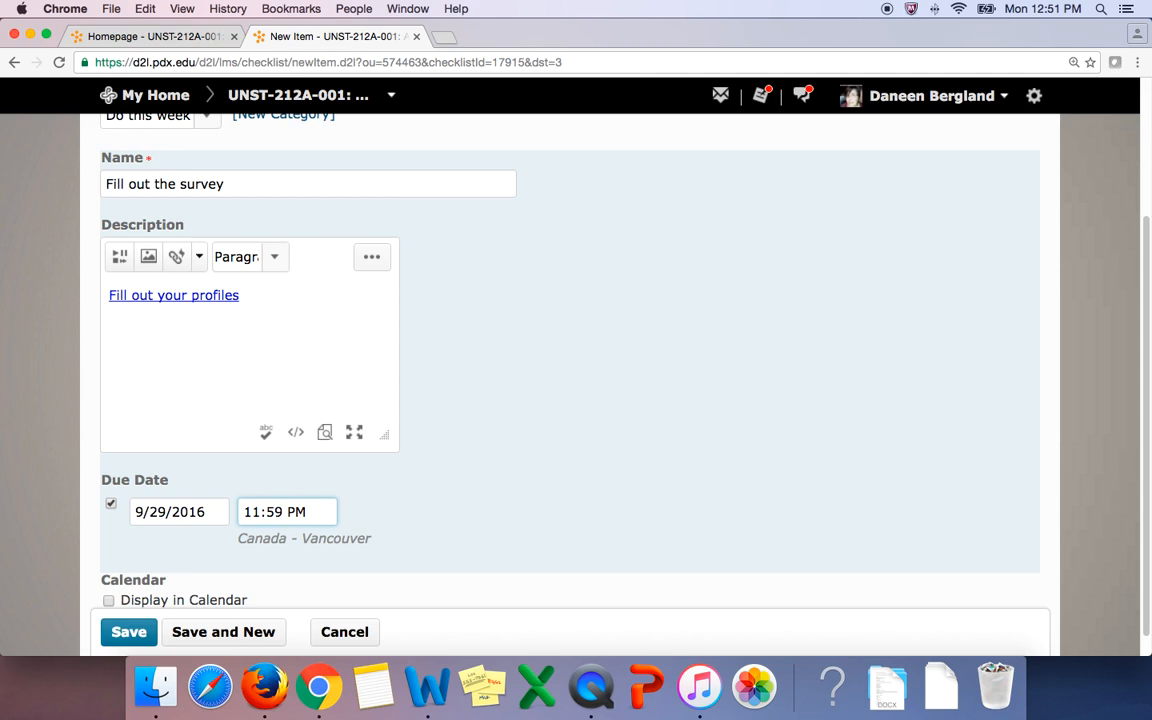
scroll(300, 550, "down", 1)
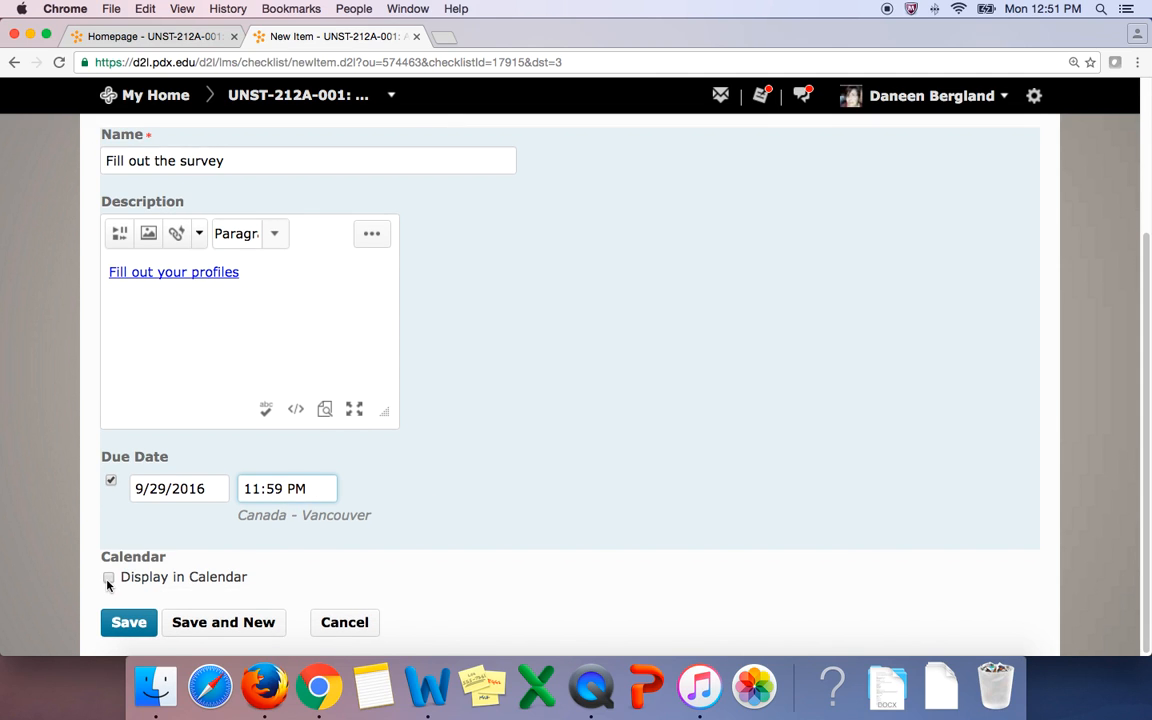
left_click(108, 579)
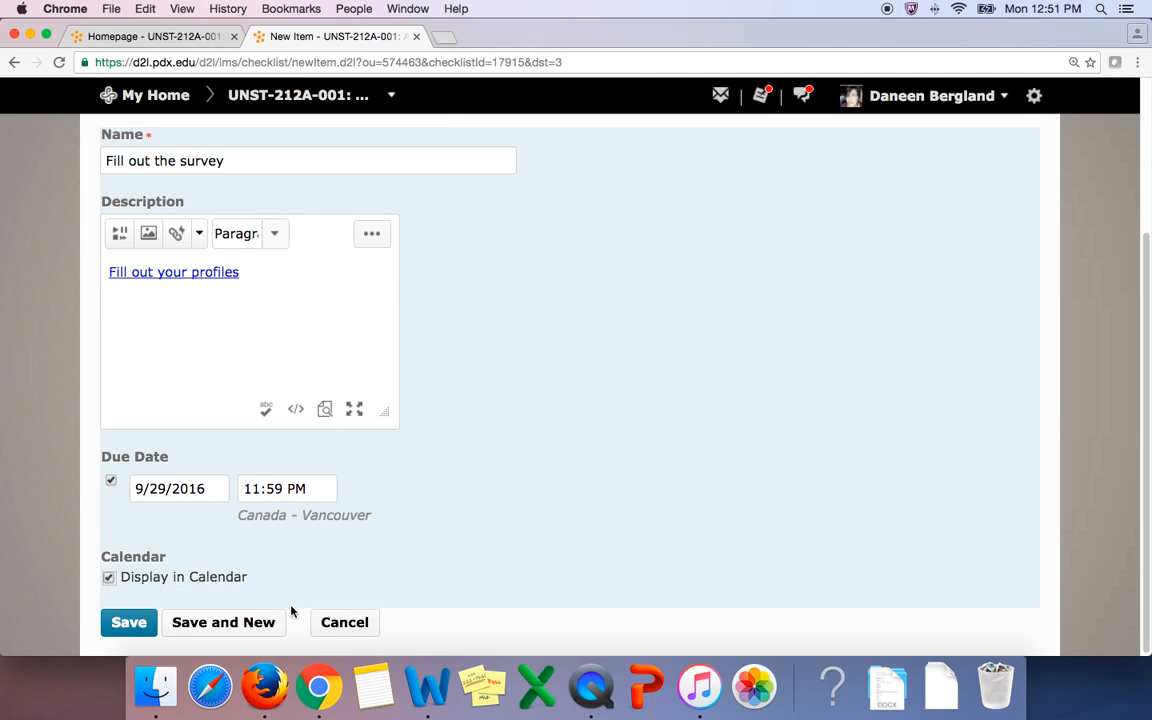
left_click(118, 622)
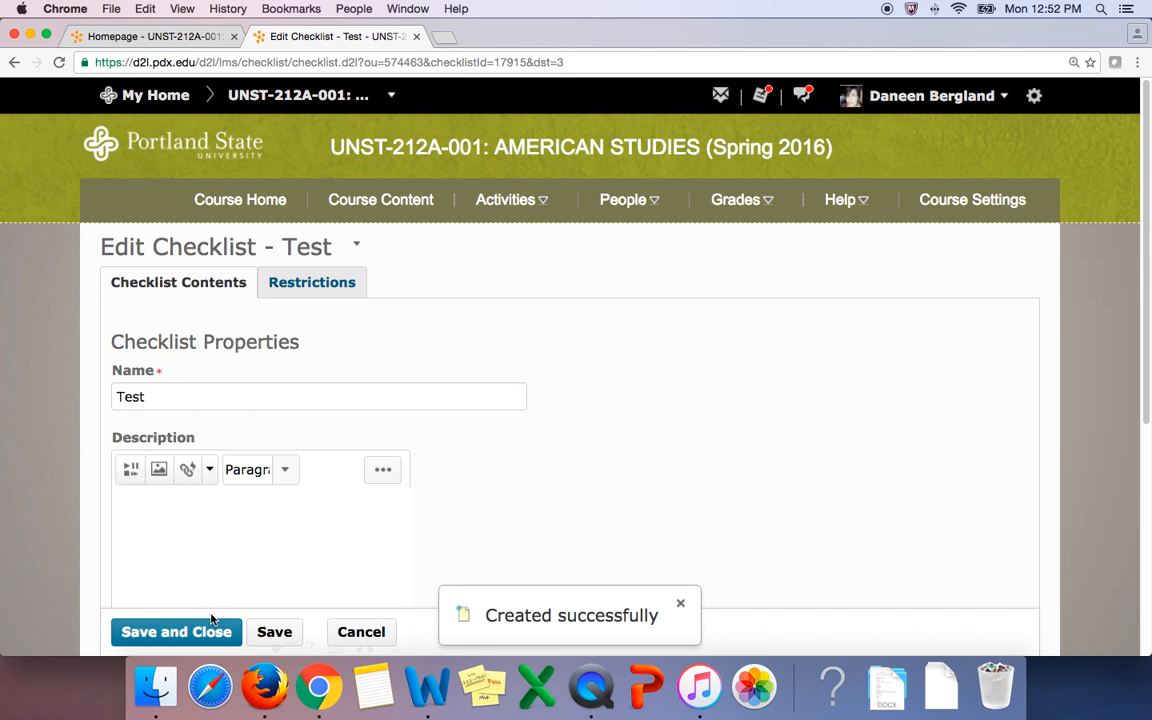
left_click(200, 632)
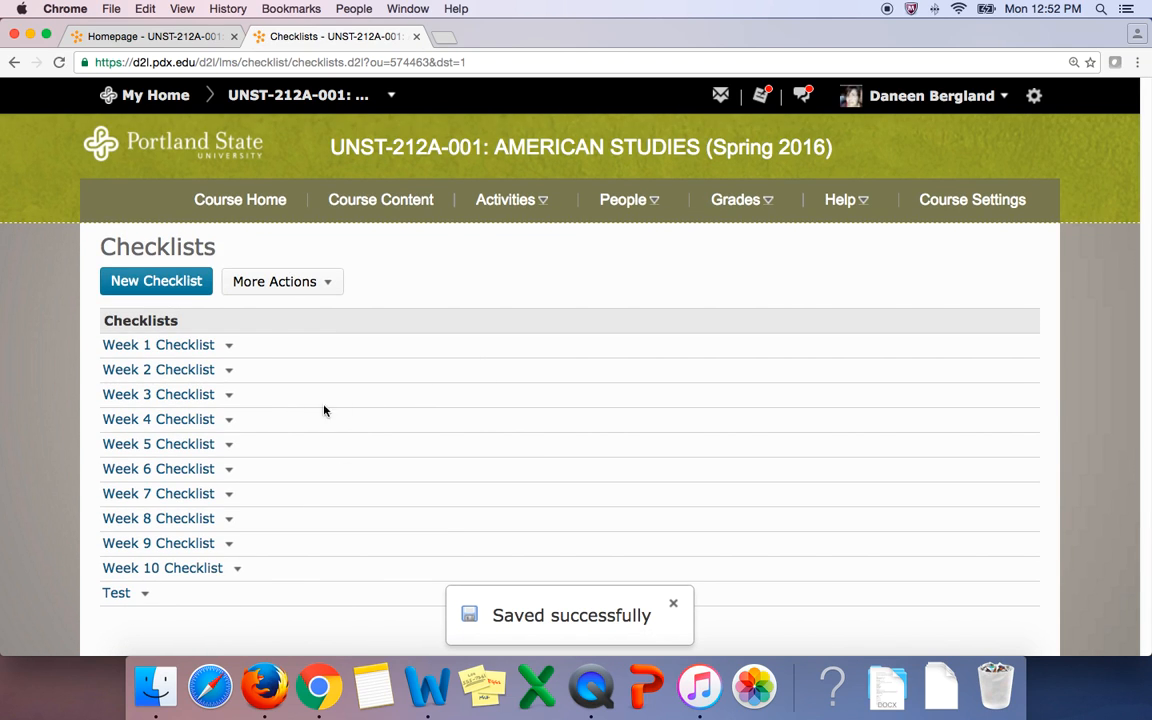
Reopen the Test checklist, review its category, items and due dates, and save and close it
left_click(117, 594)
scroll(680, 460, "down", 5)
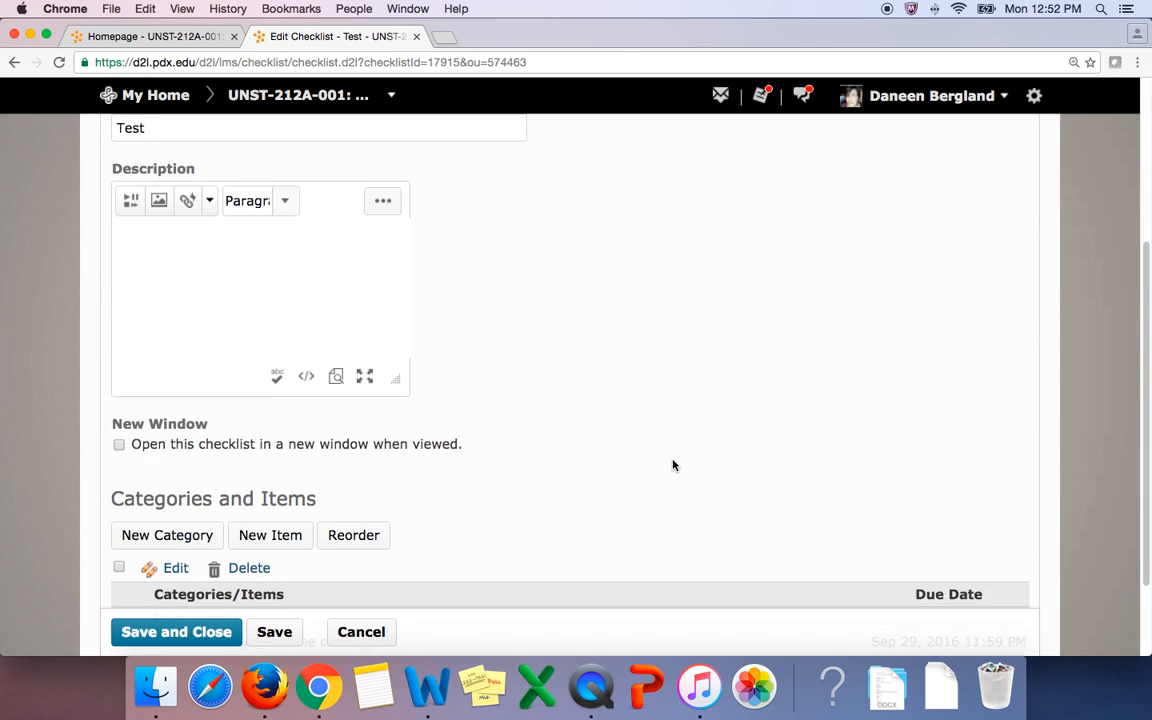
scroll(673, 464, "down", 3)
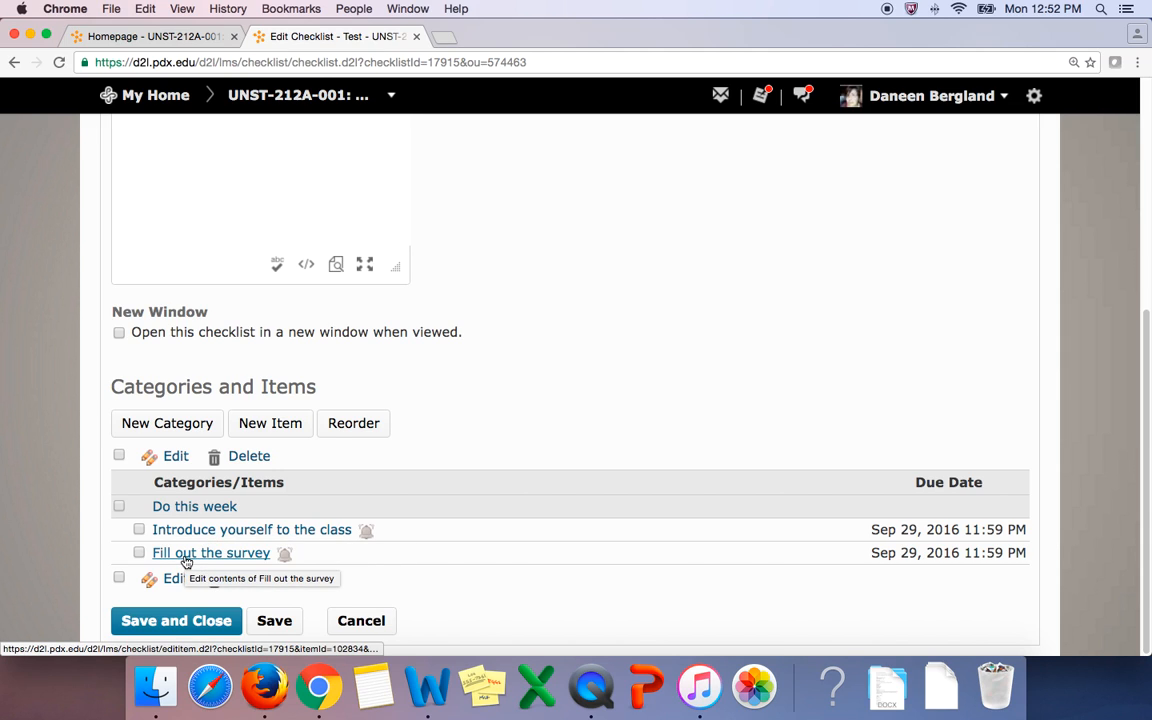
left_click(175, 628)
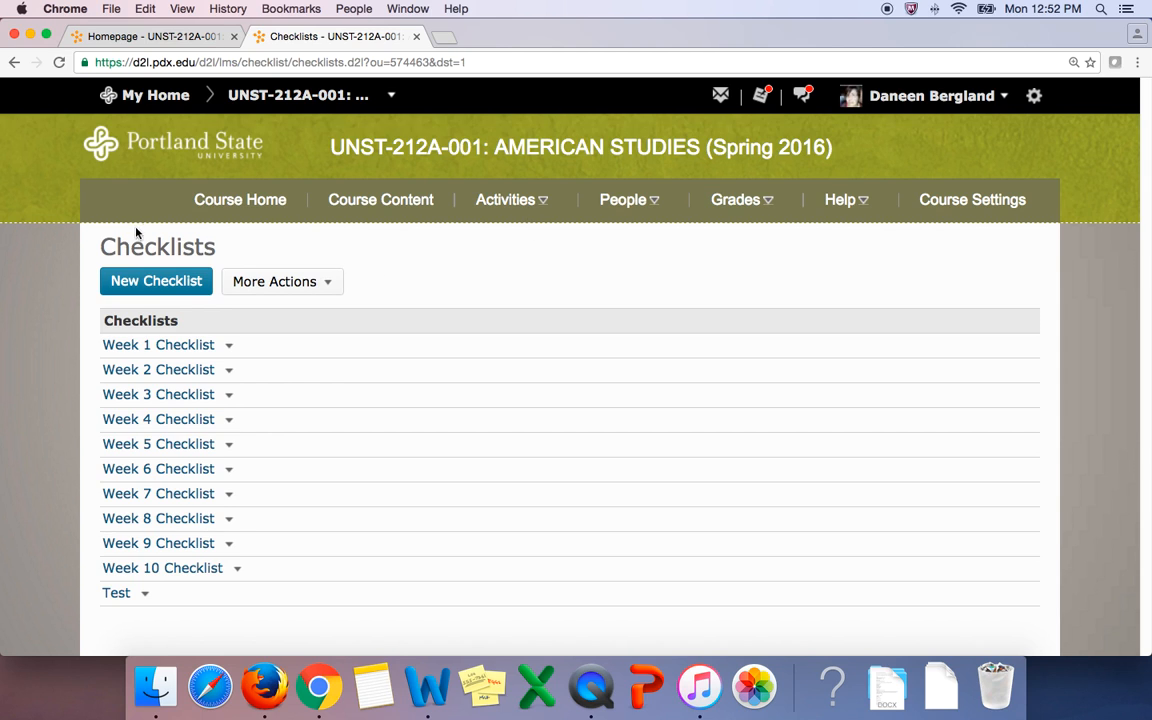
Return to the course home page and look over the available activities, the News section and the Weekly Checklists section
left_click(214, 206)
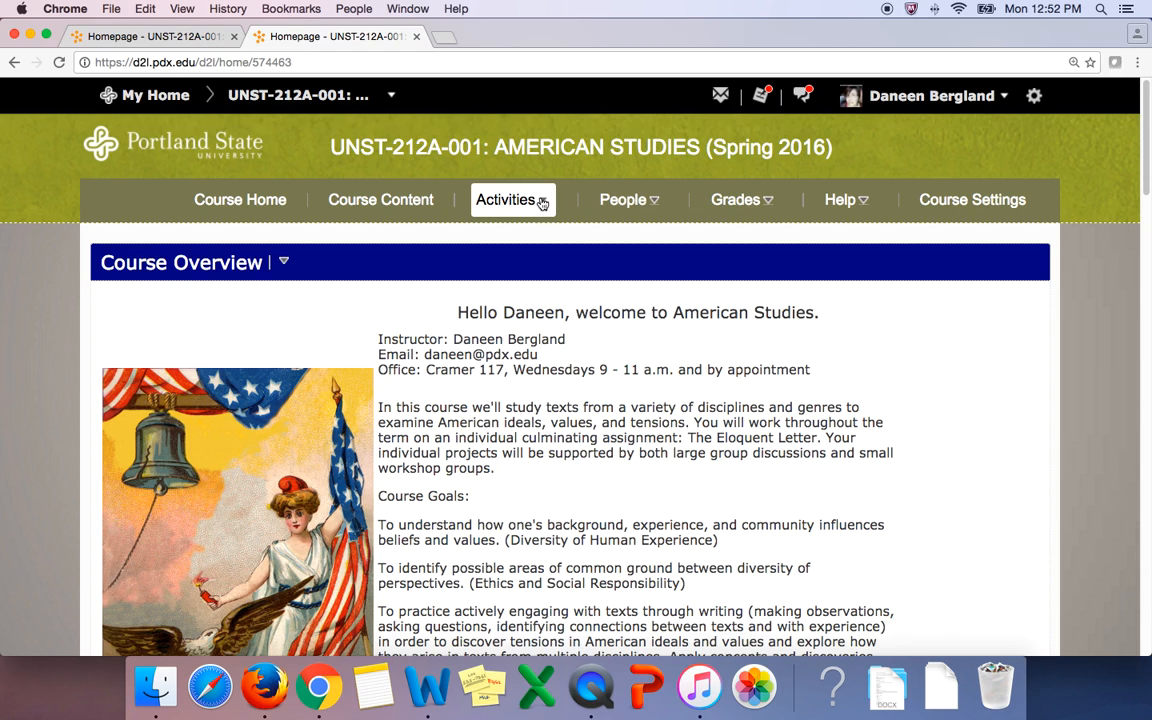
left_click(541, 203)
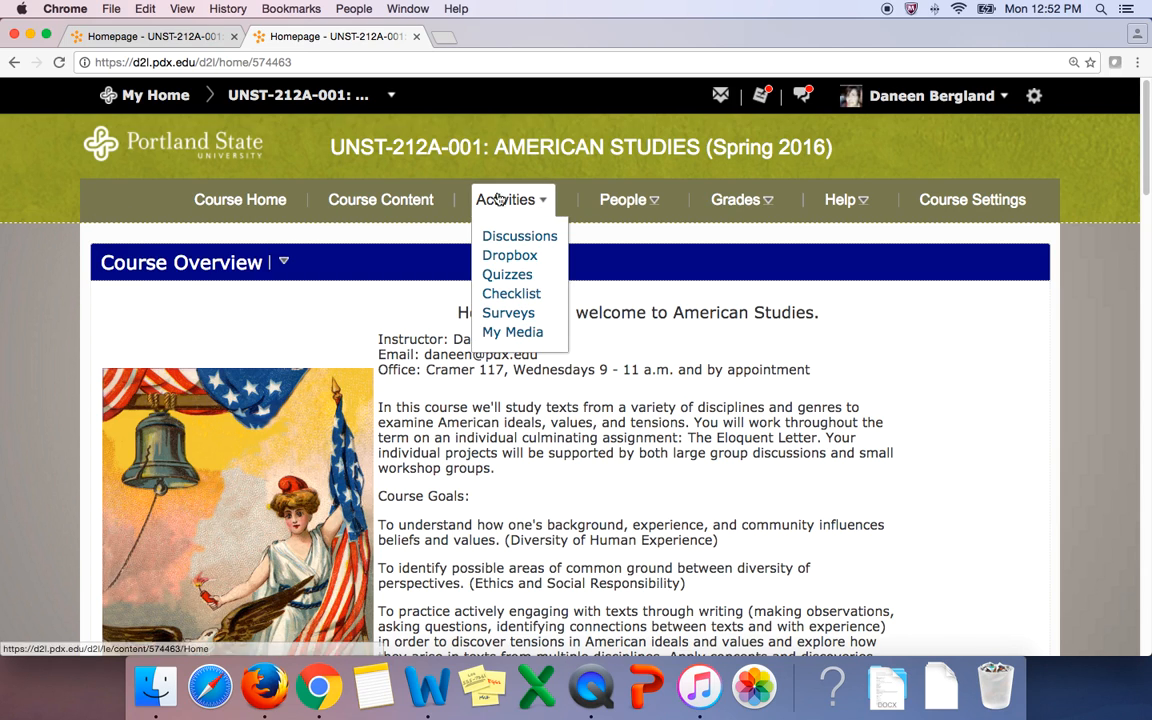
left_click(295, 138)
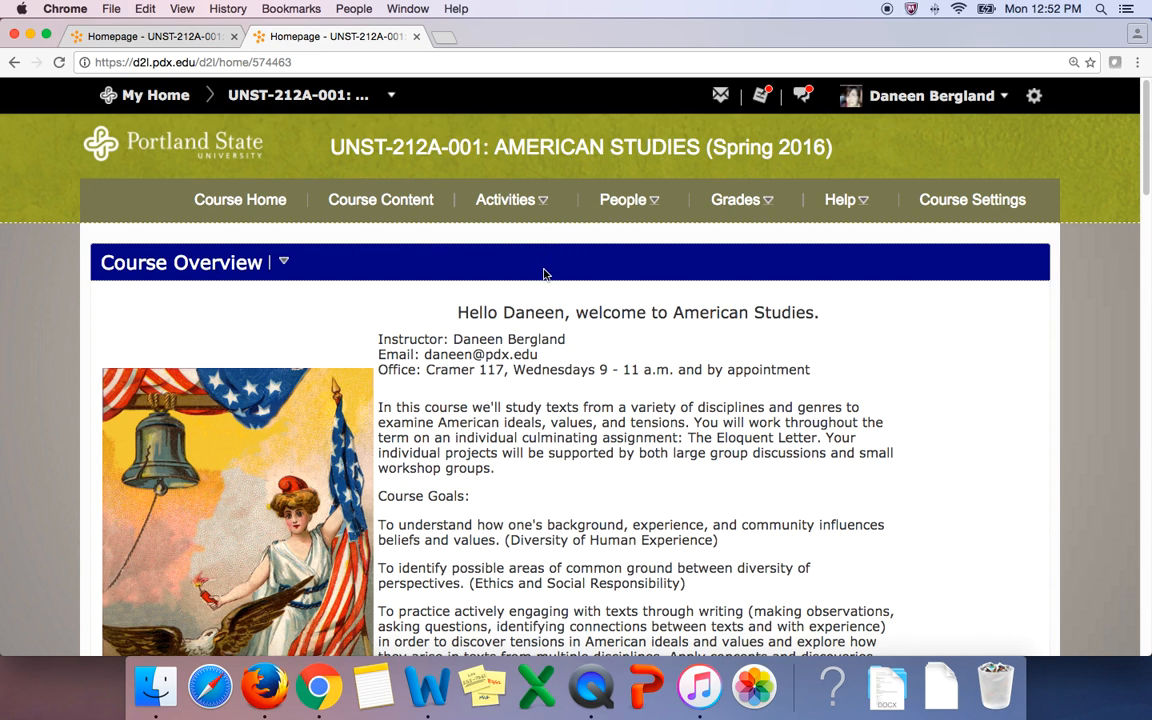
scroll(544, 274, "down", 5)
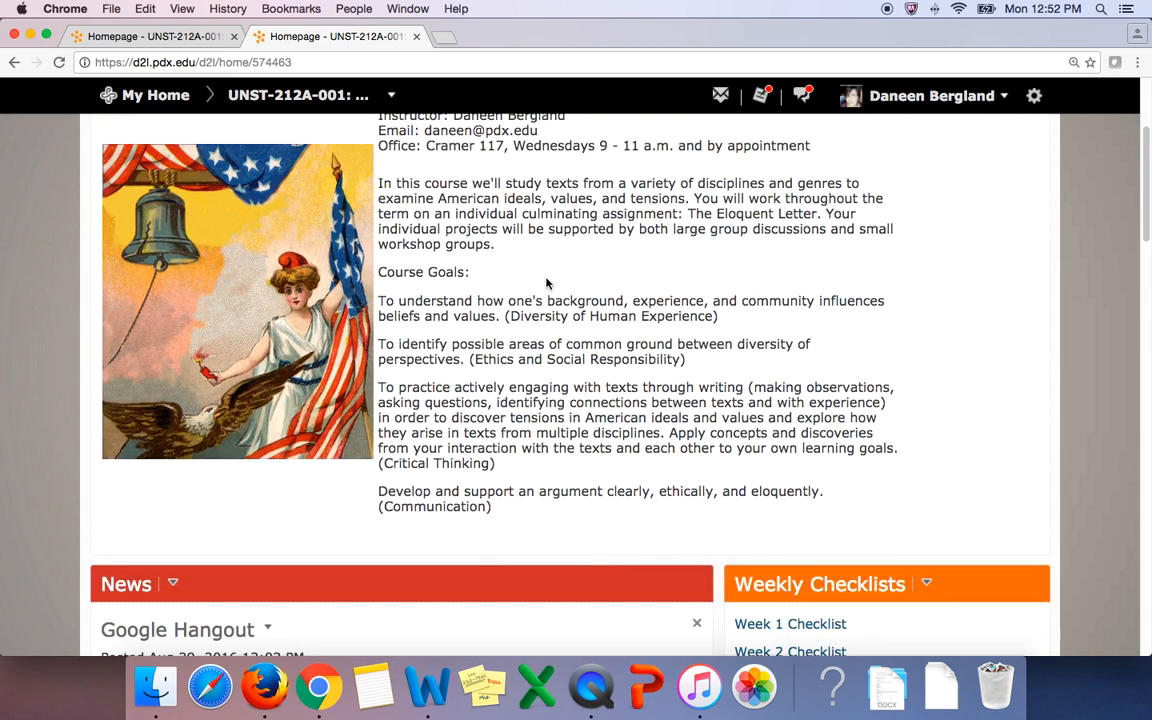
scroll(546, 283, "down", 3)
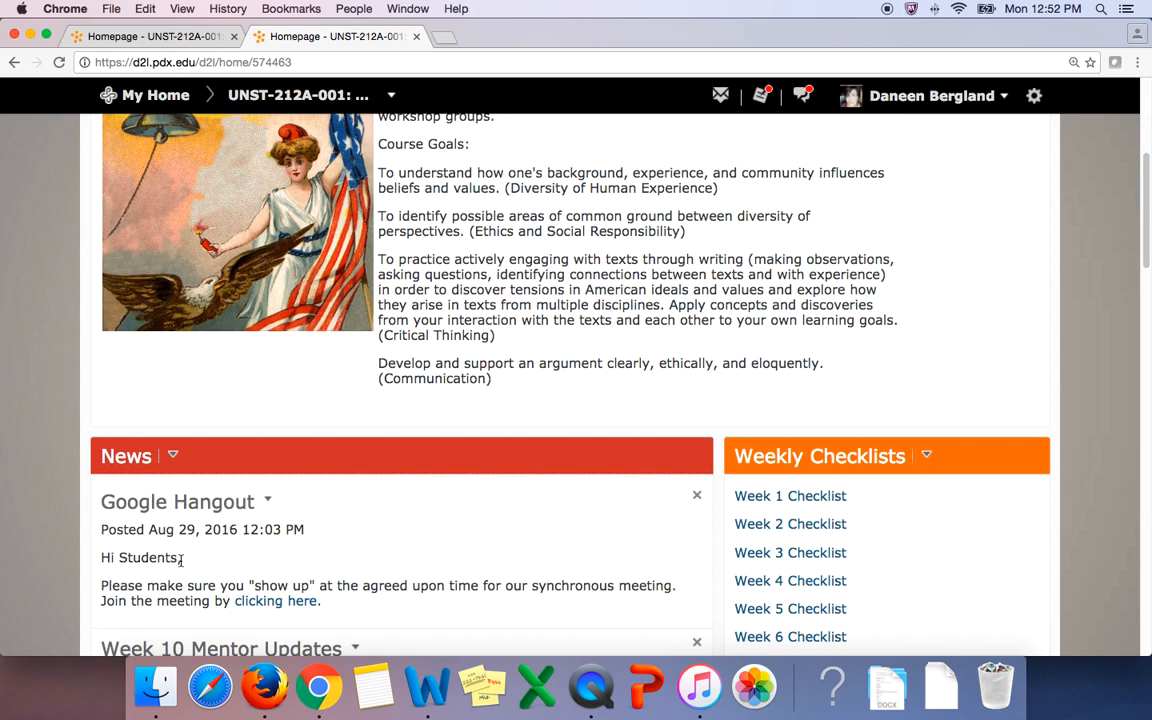
Start a new News item from the course home page and give it the headline "Week 1 Checklist"
scroll(630, 267, "up", 3)
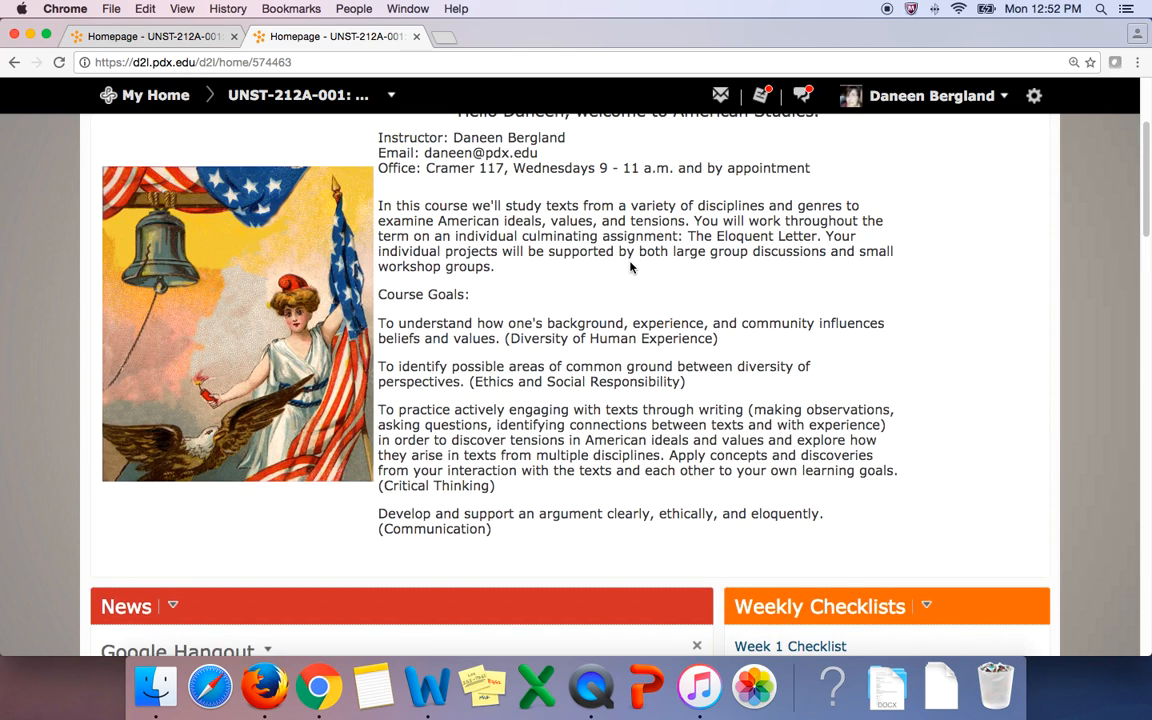
scroll(630, 267, "up", 2)
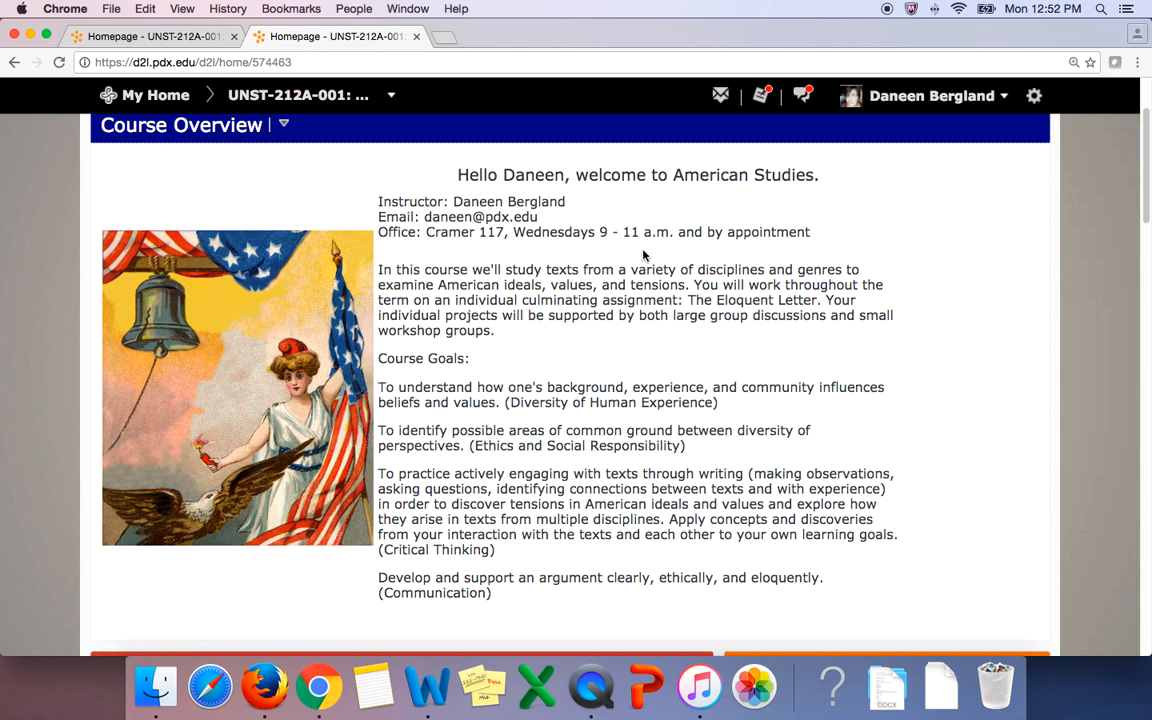
scroll(640, 257, "up", 3)
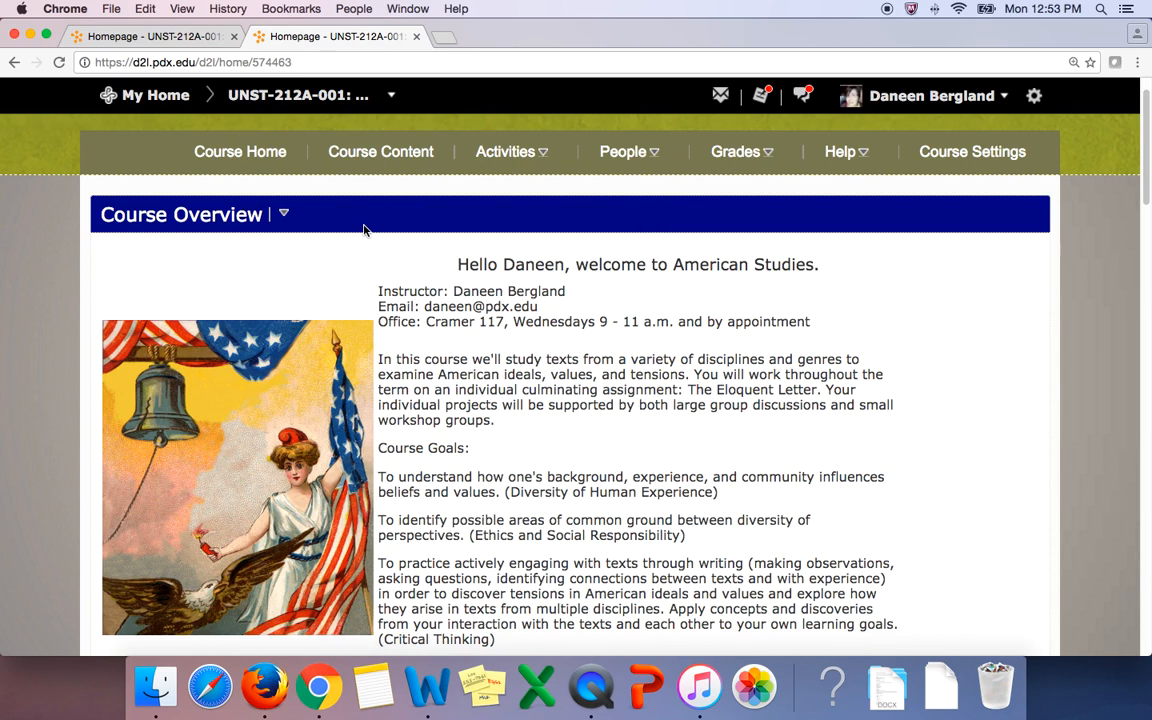
scroll(473, 211, "up", 1)
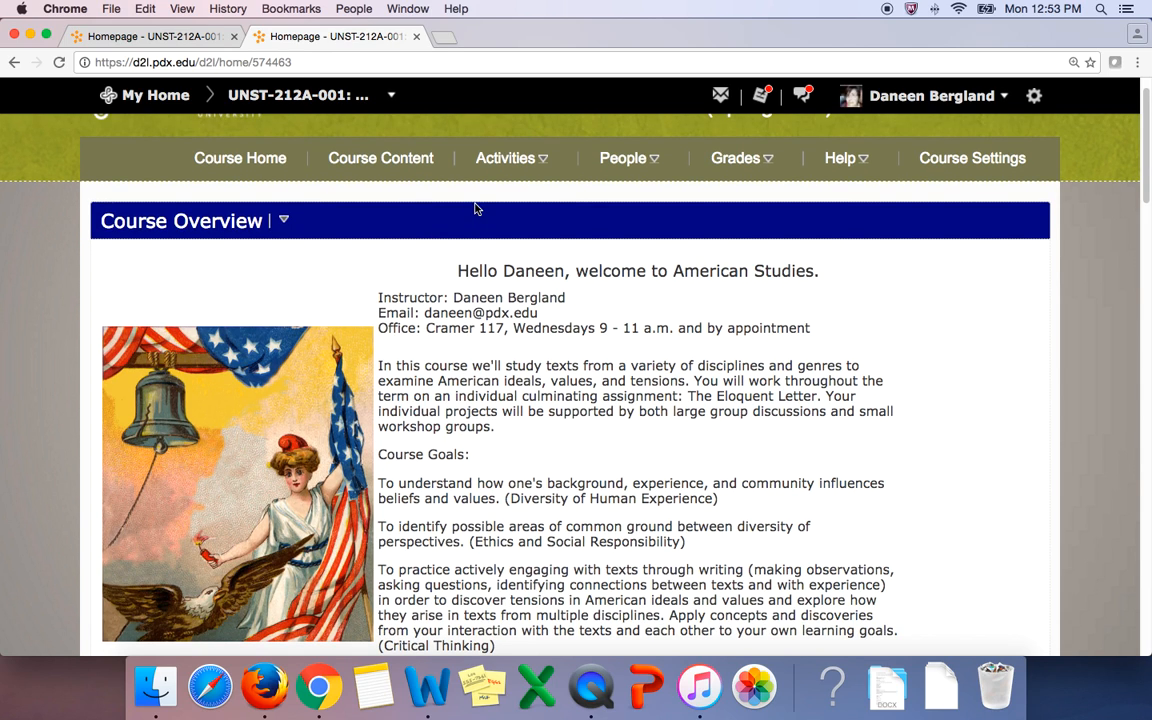
scroll(473, 211, "down", 5)
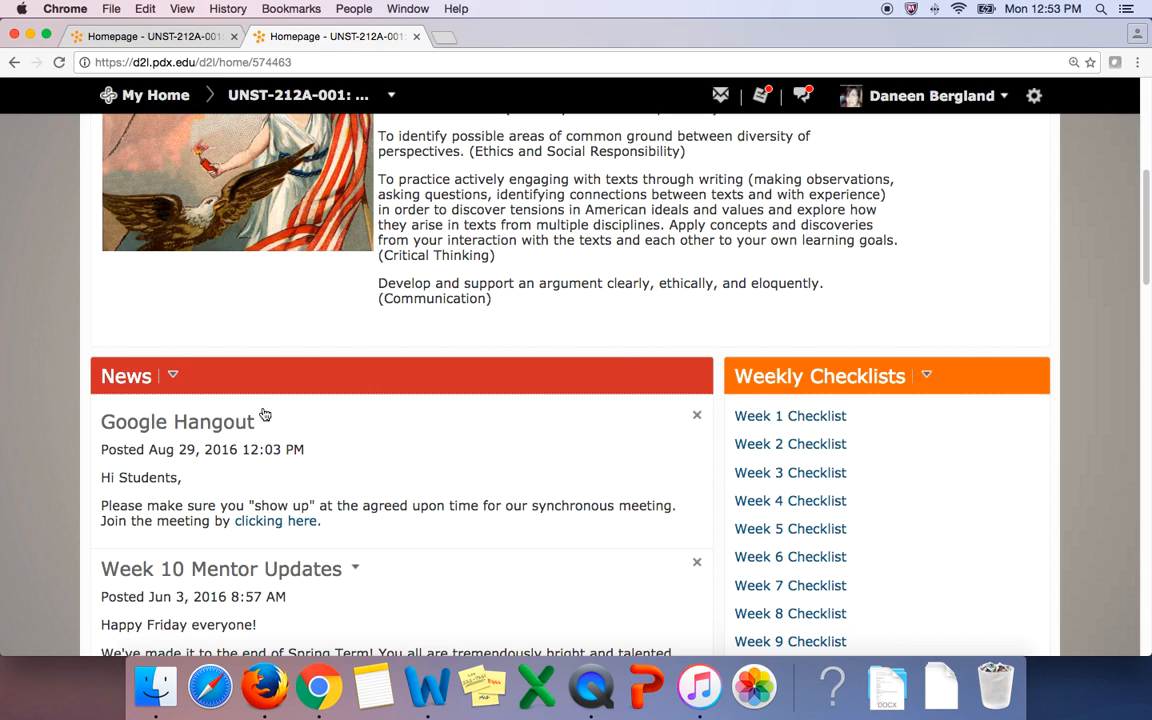
left_click(172, 375)
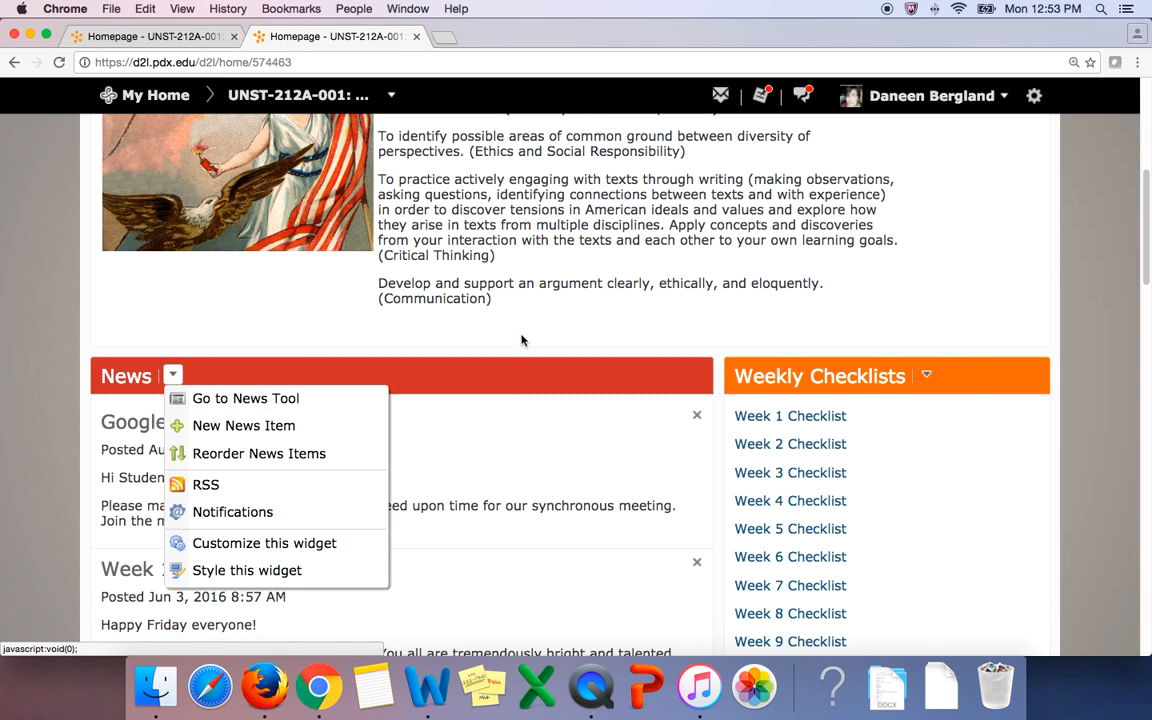
left_click(257, 425)
left_click(200, 342)
type("Week 1 Dh")
key("BackSpace")
key("BackSpace")
type("Ceh")
key("BackSpace")
key("BackSpace")
type("hecklist")
Write the news content "Hi Gang," and "Here's the checklist for week 1. Have a great week!", signed "db" after a blank line
left_click(112, 452)
type("Hi Gang,")
key("Return")
type("Here's the checklist o")
key("BackSpace")
type("for week 1. Have a great week!")
key("Return")
key("Return")
type("db")
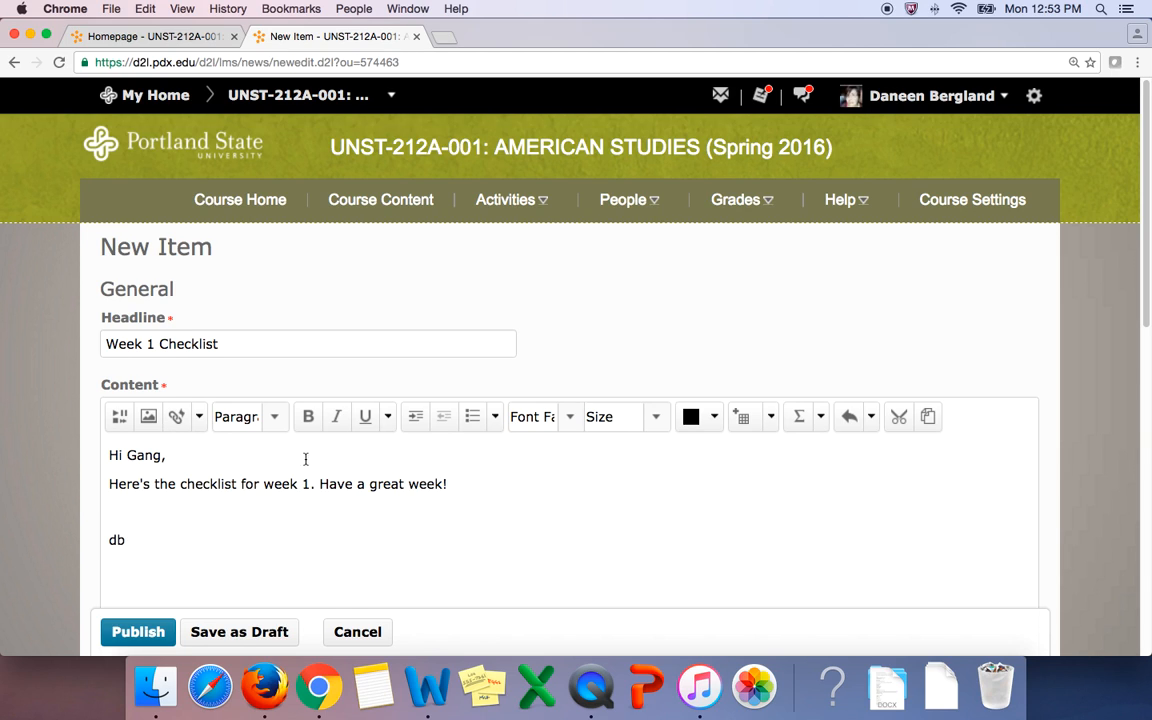
Link the words "checklist for week 1" to the Test checklist with a quicklink and publish the news item
left_click_drag(179, 484, 310, 484)
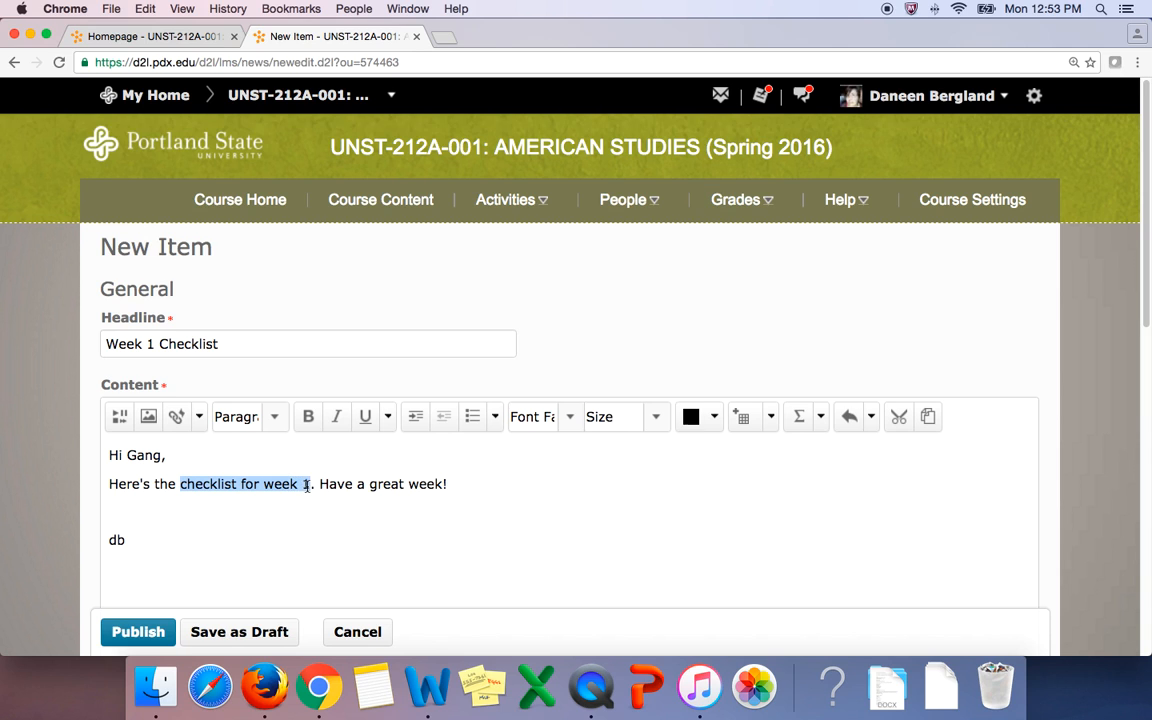
left_click(176, 416)
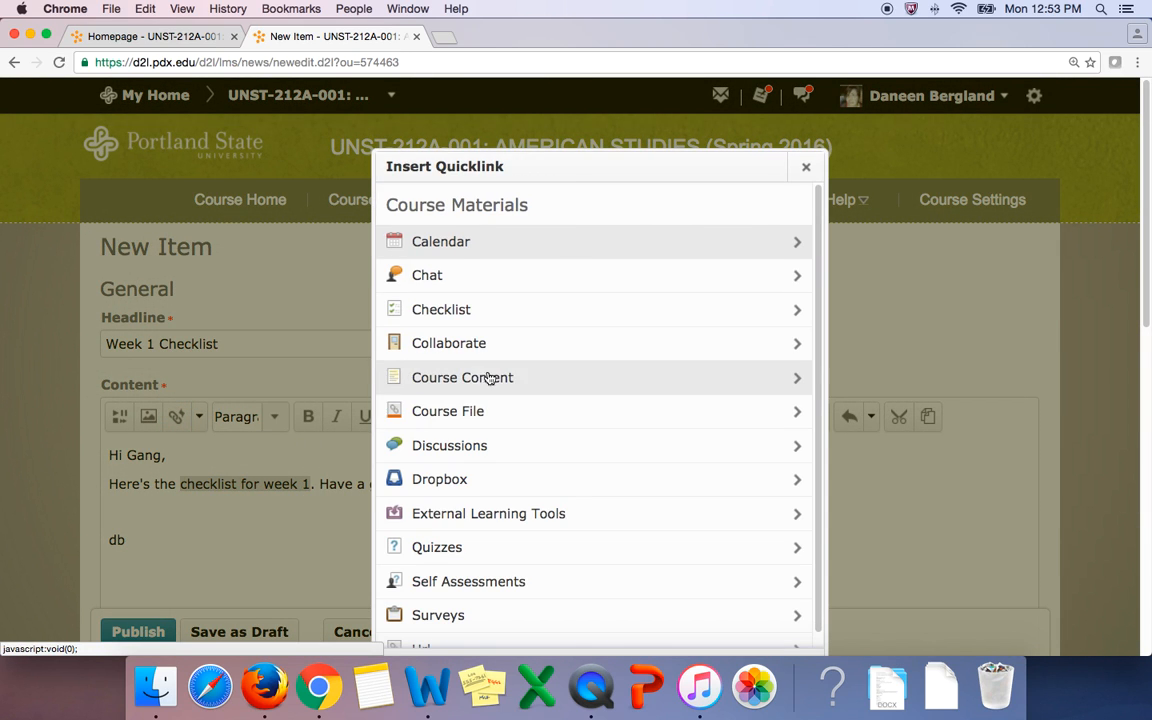
left_click(458, 309)
scroll(560, 420, "down", 5)
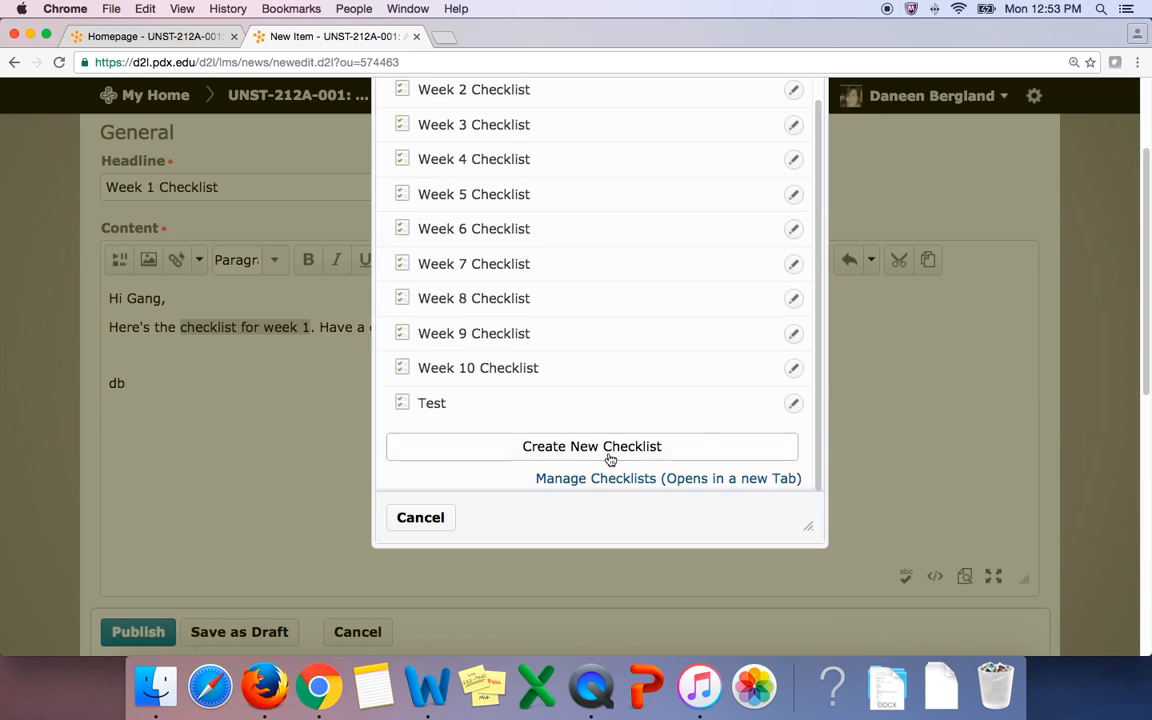
left_click(445, 405)
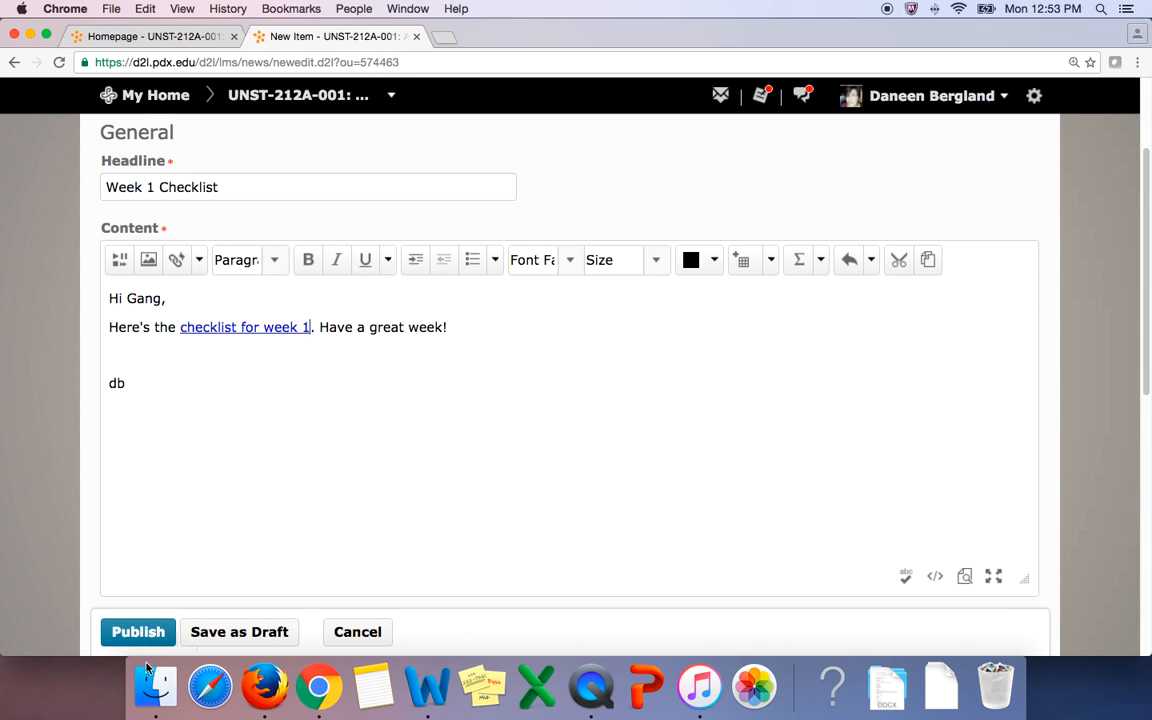
left_click(138, 630)
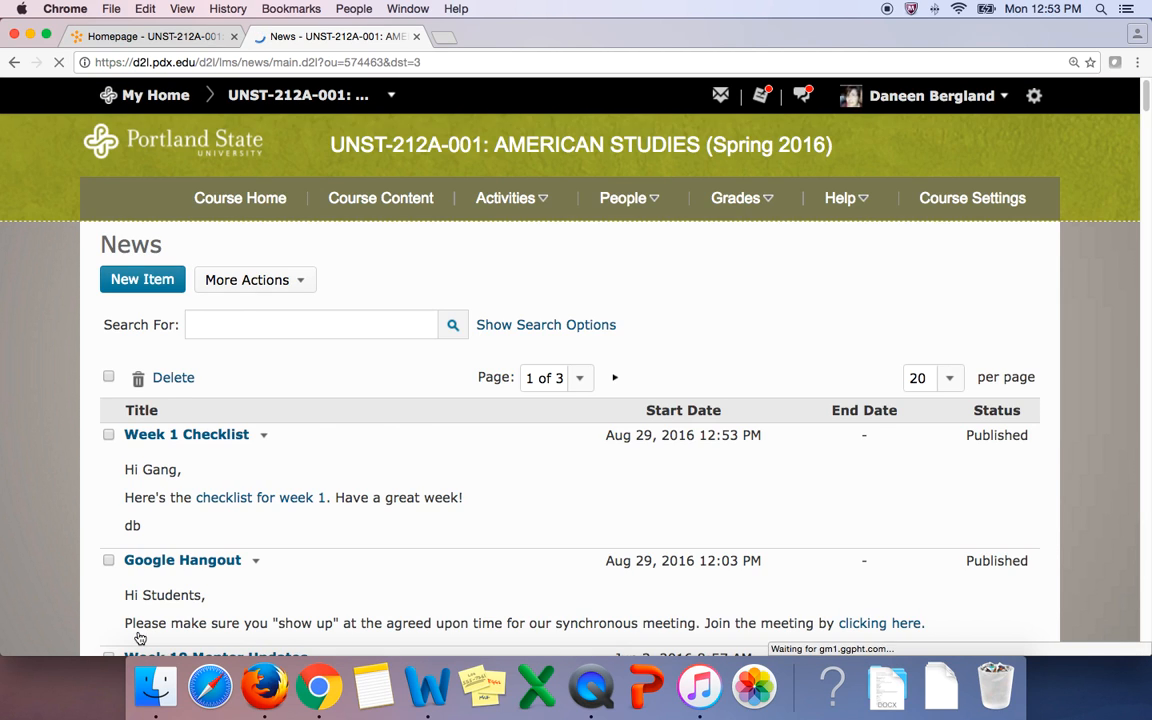
Return to the course home page and follow the checklist link in the Week 1 Checklist news post
left_click(228, 199)
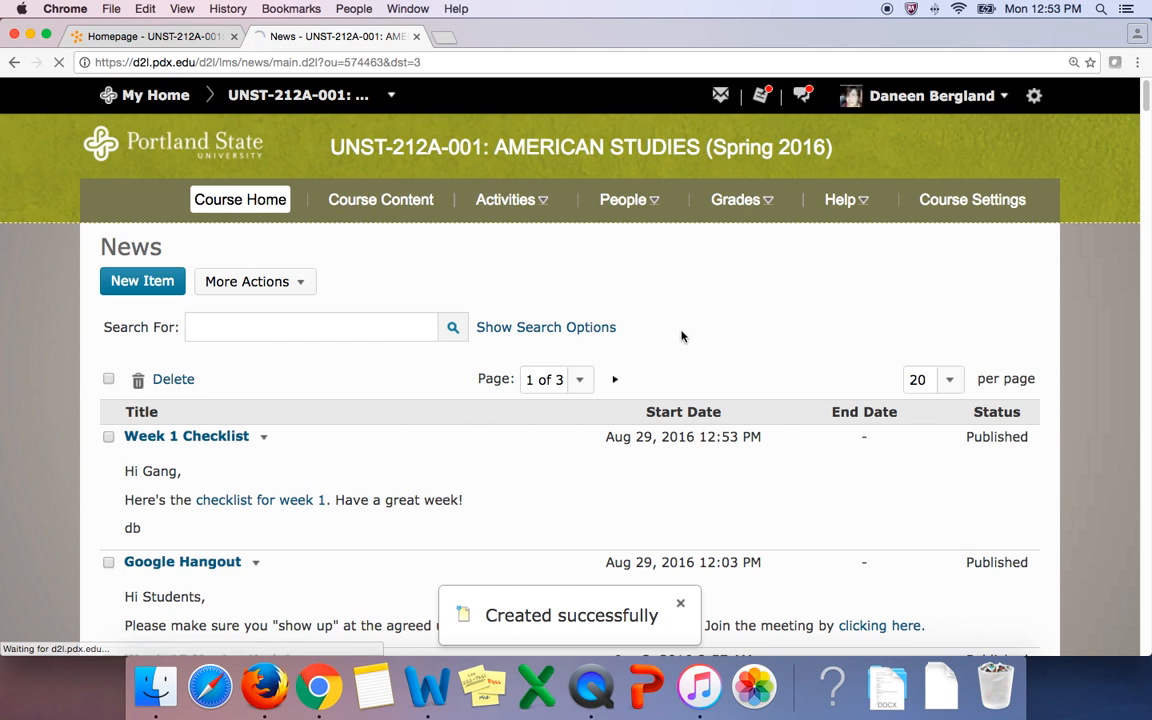
scroll(787, 388, "down", 5)
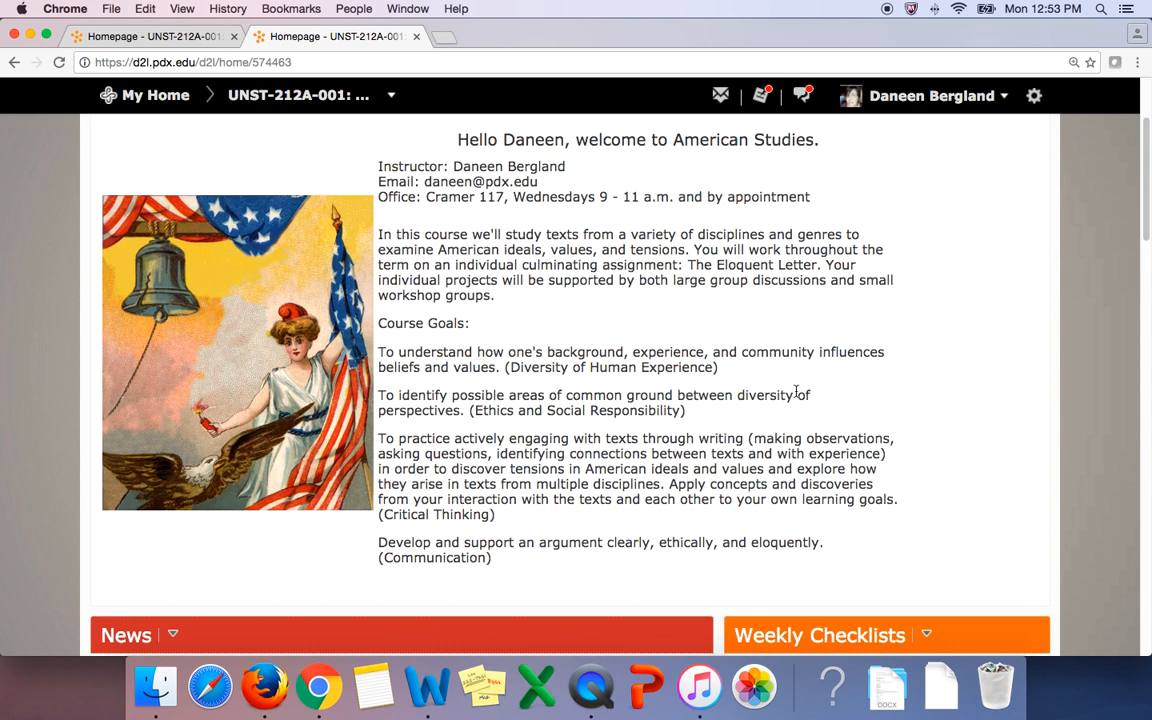
scroll(796, 391, "down", 4)
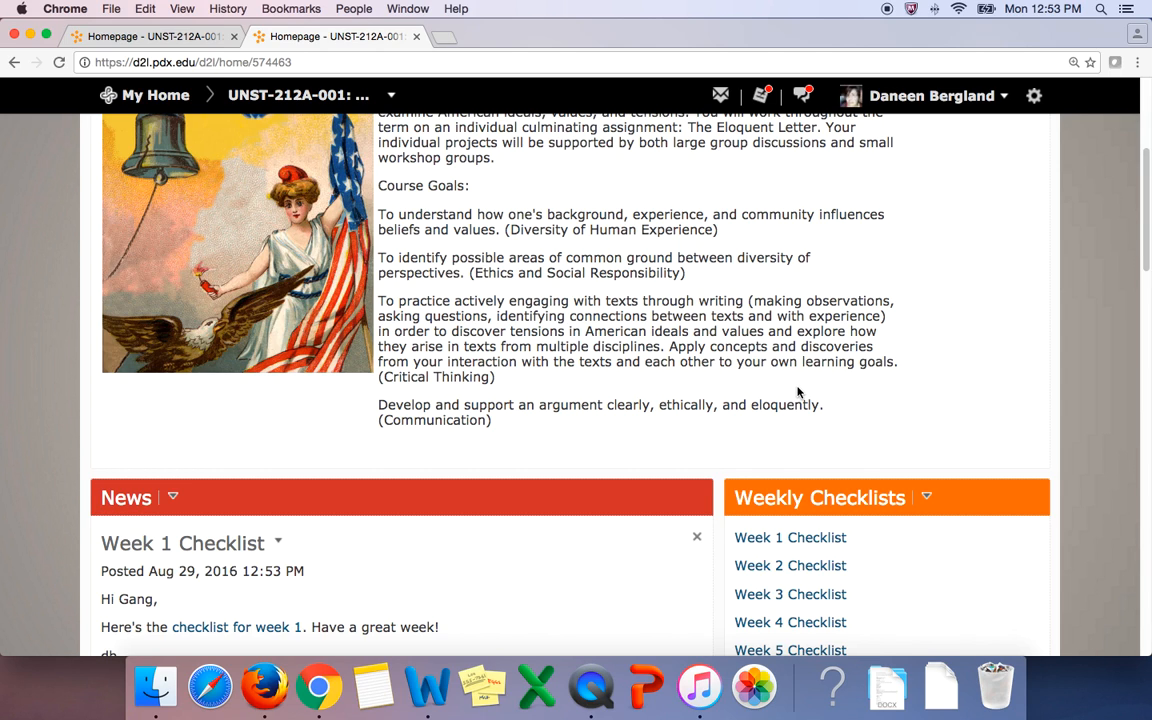
scroll(741, 340, "down", 3)
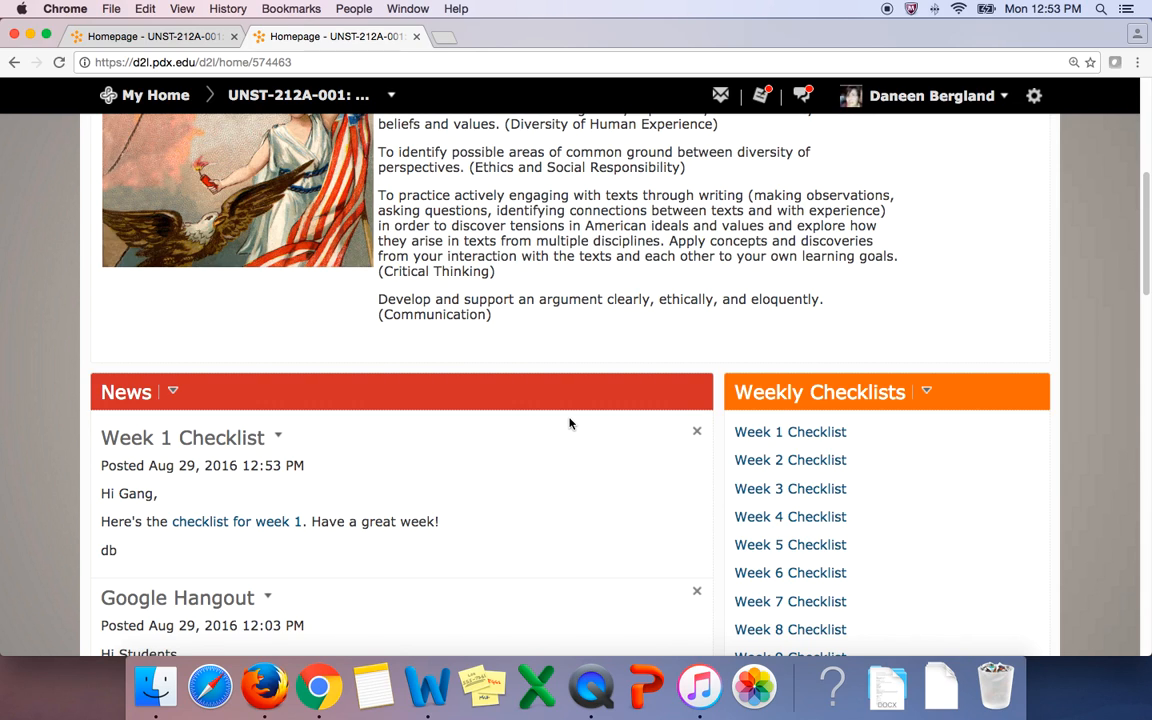
left_click(258, 526)
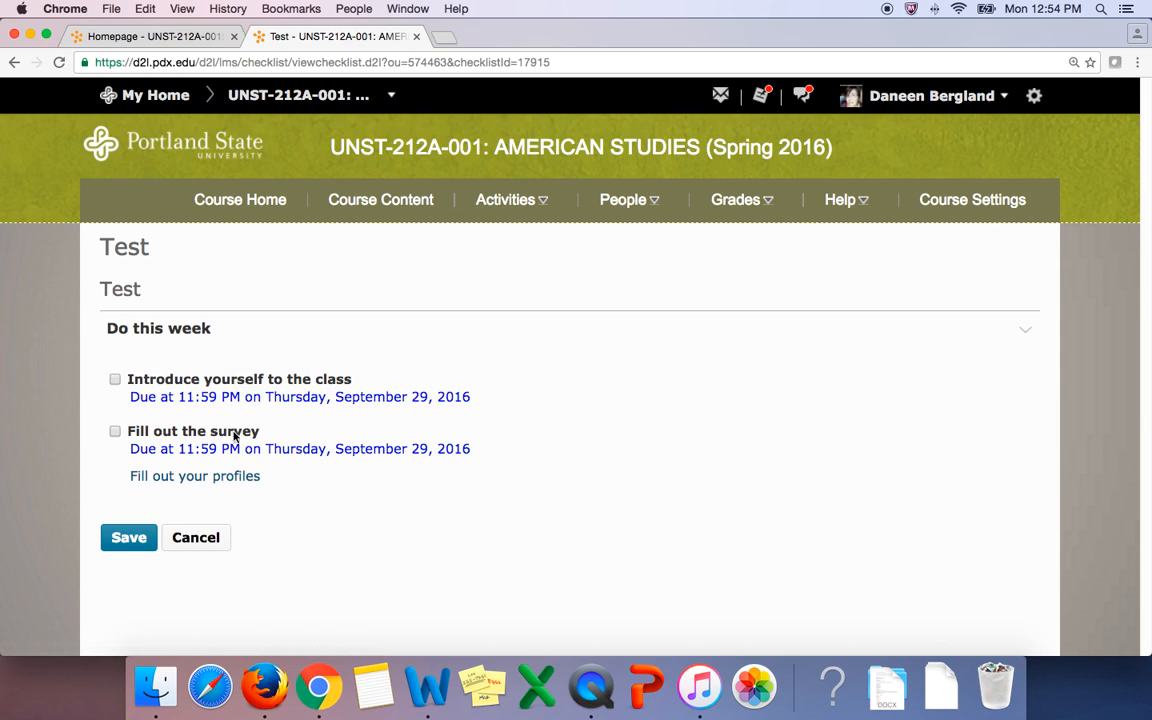
Go to the course content
left_click(380, 199)
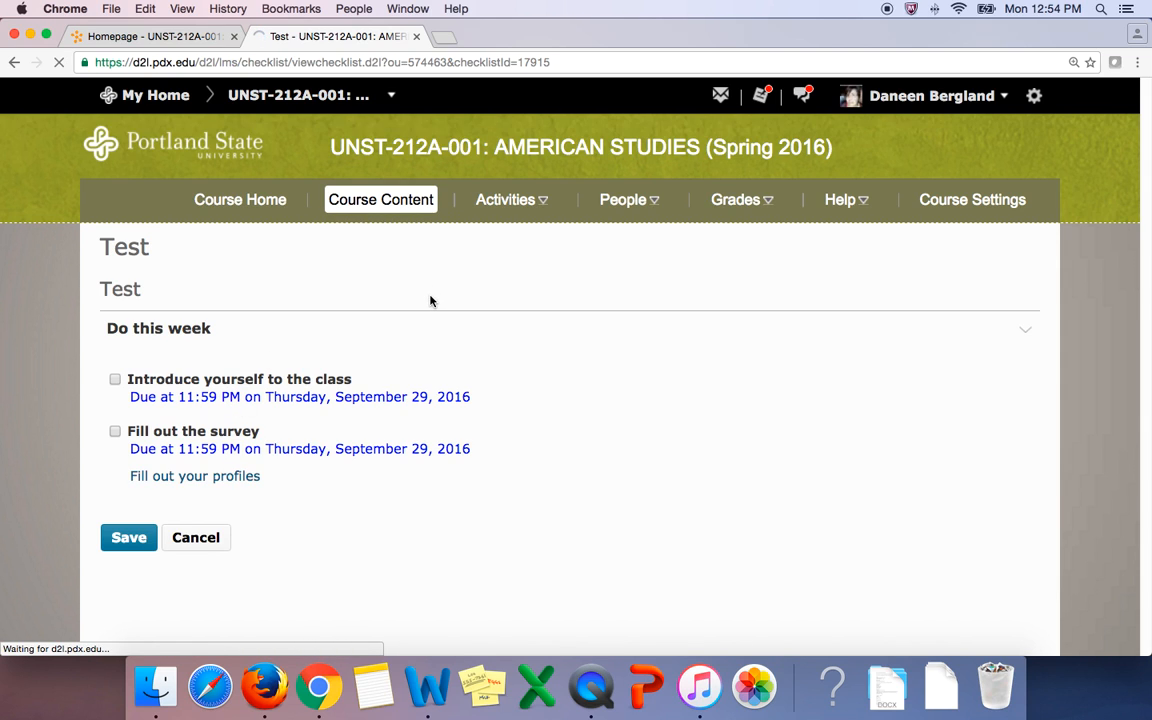